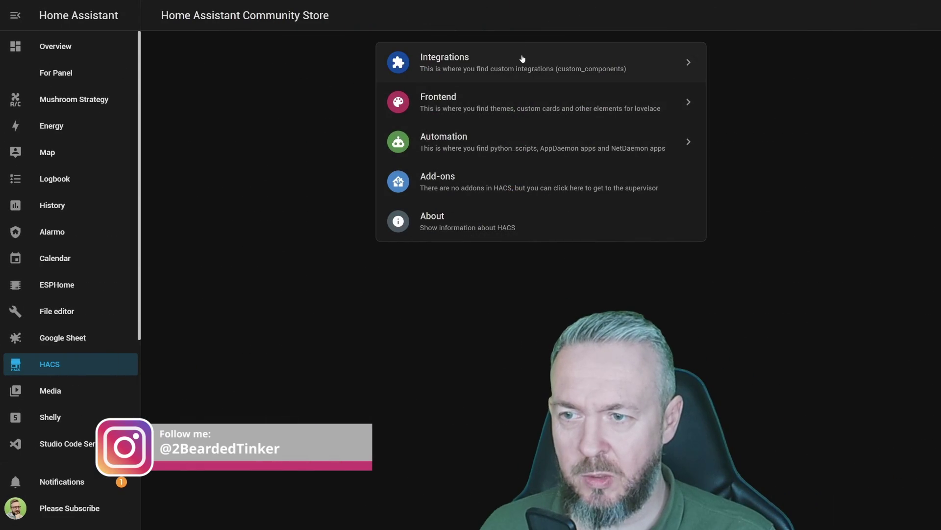
Search the HACS integration repositories for Battery Notes, open its repository page and start the download
{"action": "left_click", "coordinate": [513, 67]}
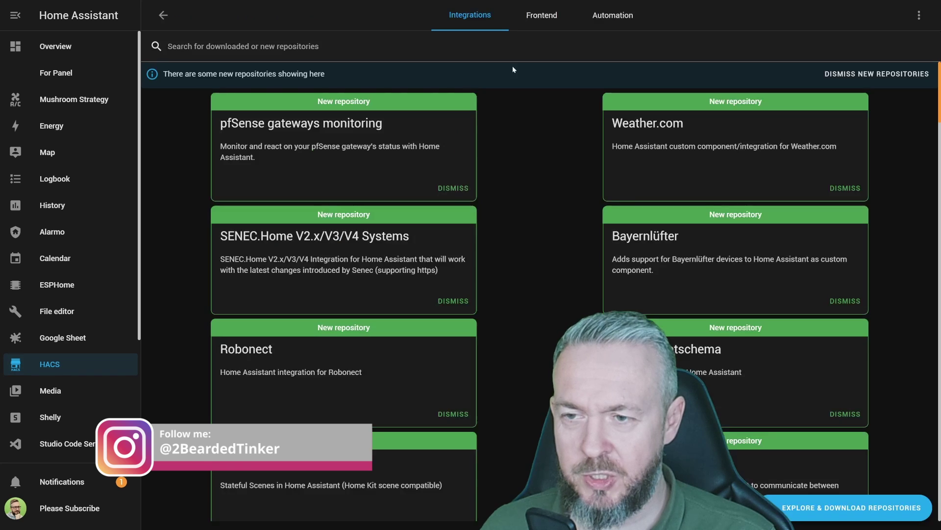
{"action": "left_click", "coordinate": [843, 510]}
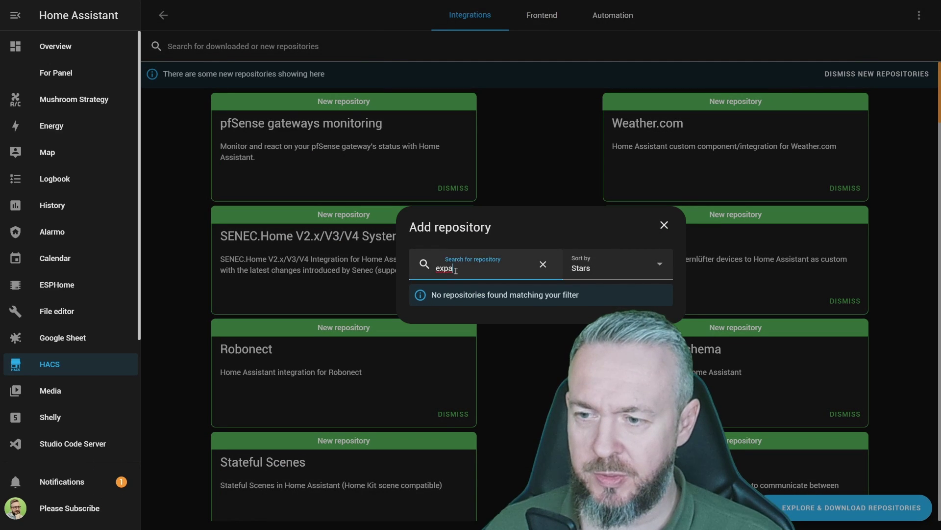
{"action": "type", "text": "BATTE"}
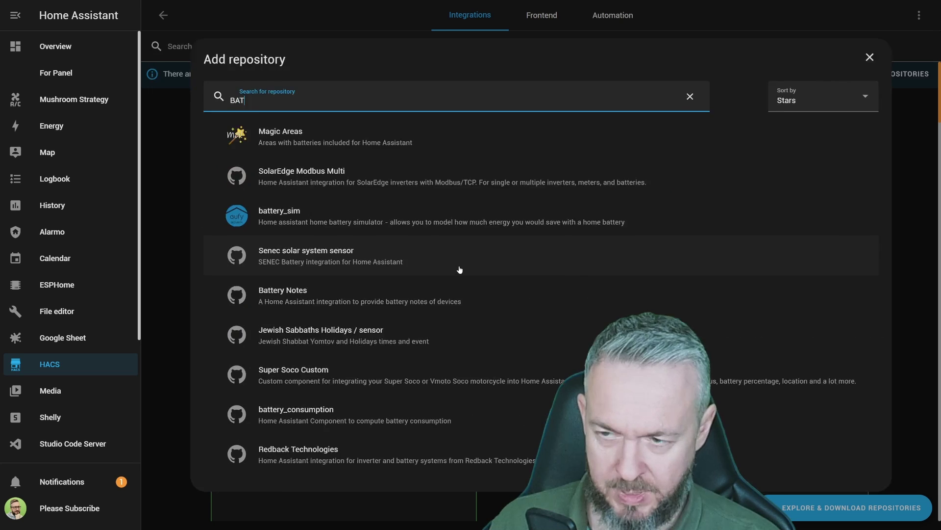
{"action": "left_click", "coordinate": [412, 304]}
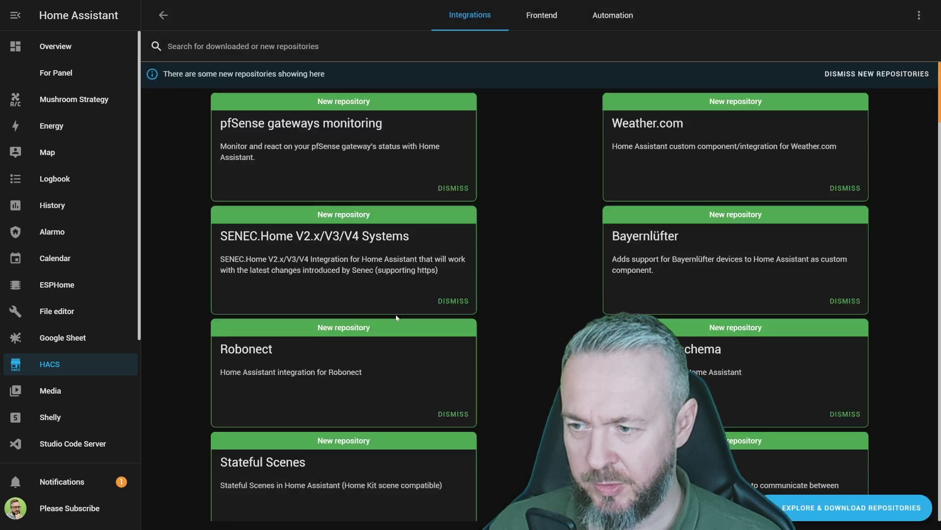
{"action": "left_click", "coordinate": [894, 510]}
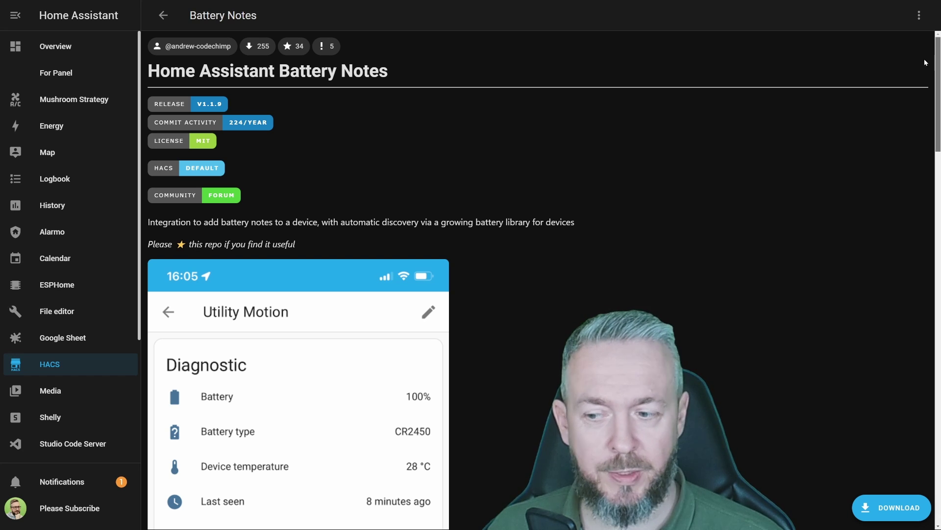
Following the repository's installation instructions, add the line "battery_notes:" at the end of configuration.yaml in Studio Code Server
{"action": "left_click_drag", "start_coordinate": [937, 108], "coordinate": [936, 283]}
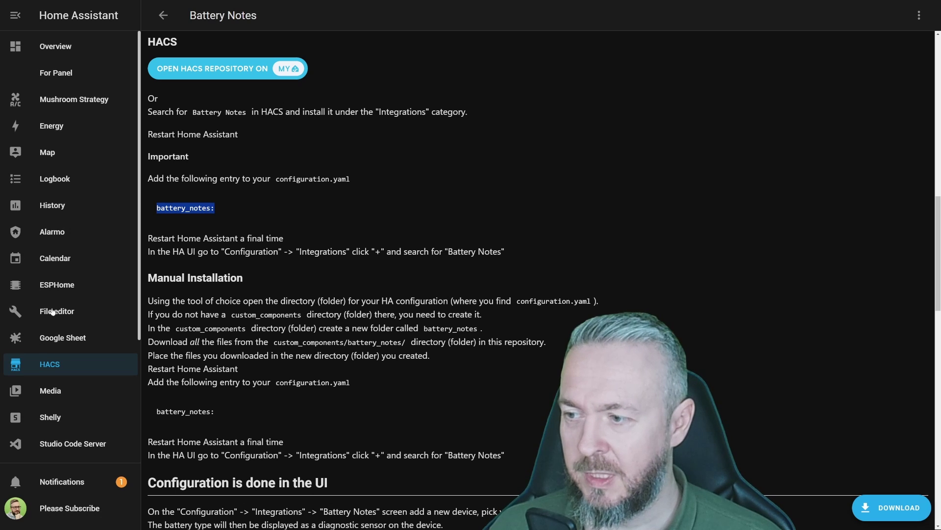
{"action": "left_click", "coordinate": [82, 441]}
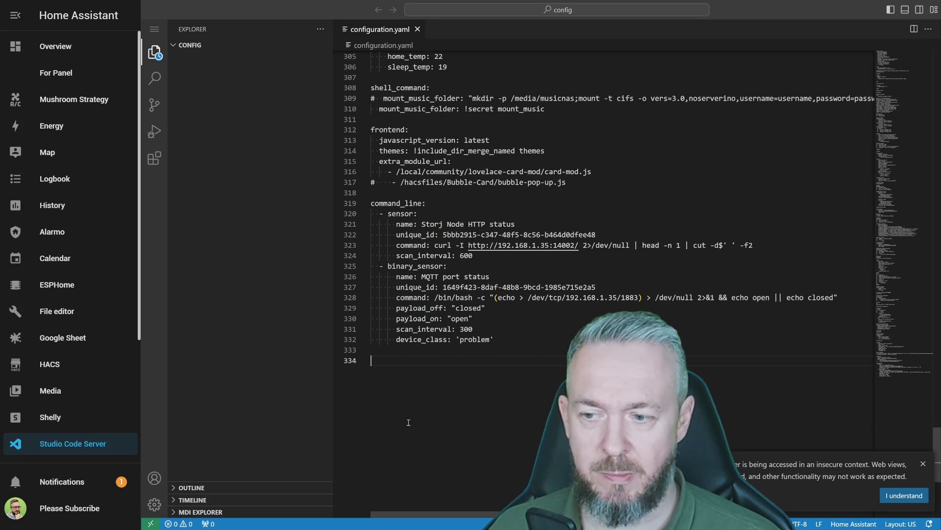
{"action": "type", "text": "battery_notes:"}
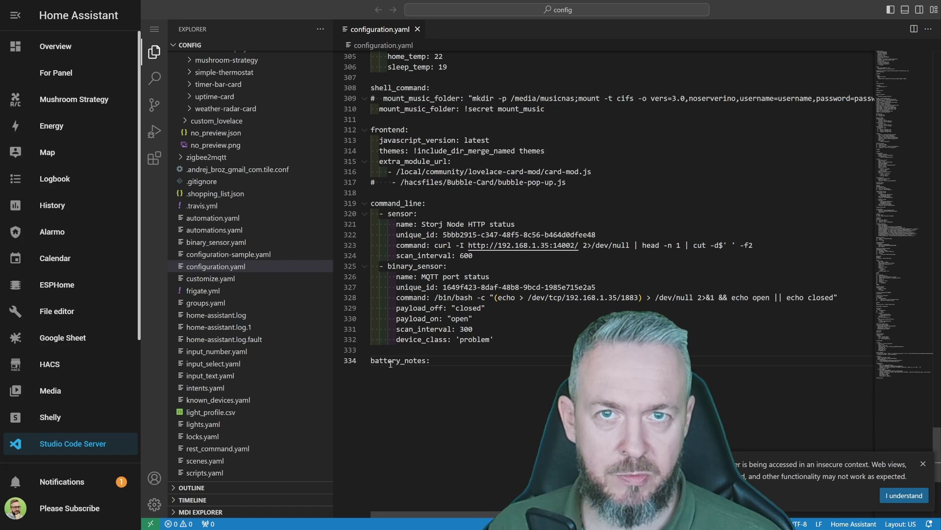
Restart Home Assistant from the developer tools so the new YAML configuration is loaded
{"action": "left_click", "coordinate": [66, 415]}
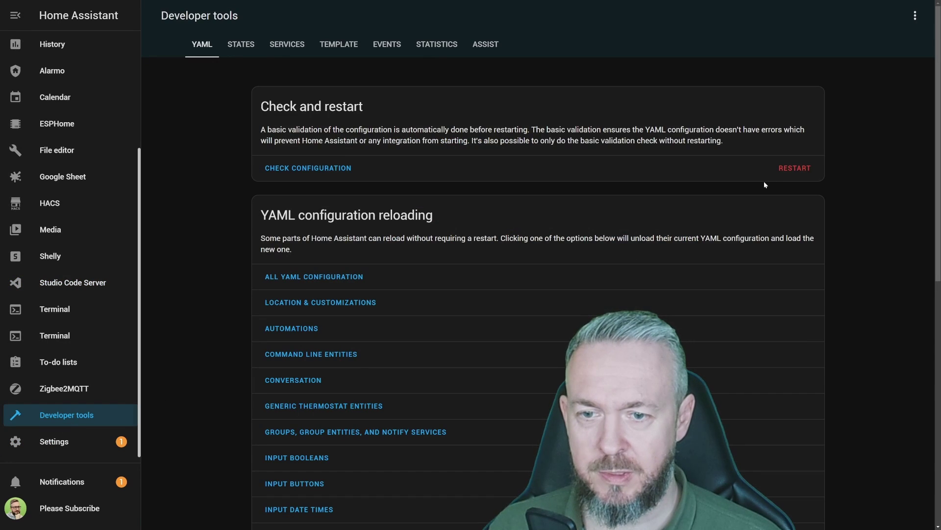
{"action": "left_click", "coordinate": [795, 168]}
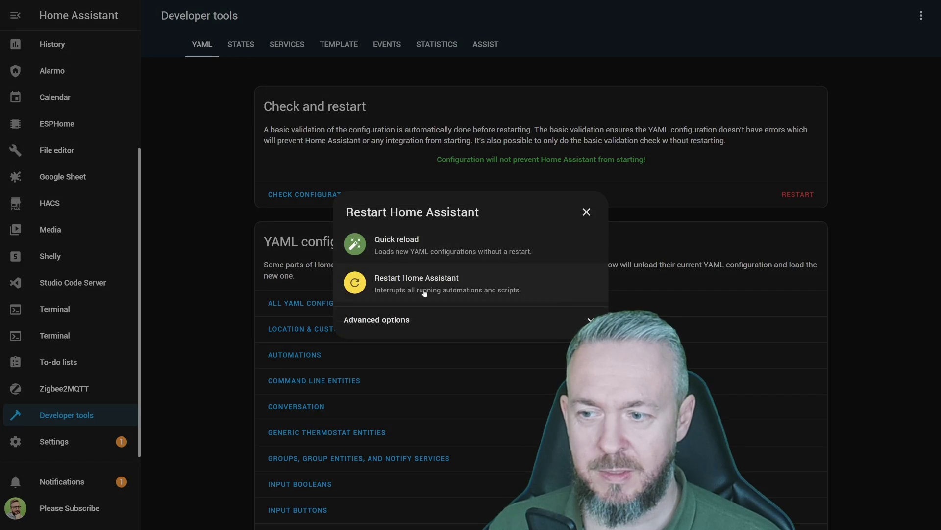
{"action": "left_click", "coordinate": [424, 293]}
{"action": "left_click", "coordinate": [555, 296]}
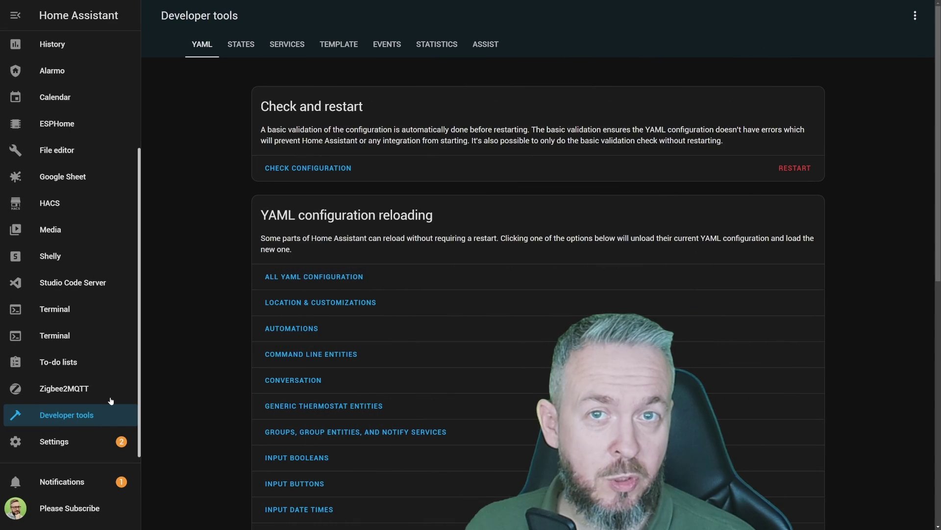
Open the newly discovered devices from the notification and look through the discovered Battery Notes entries
{"action": "left_click", "coordinate": [89, 483]}
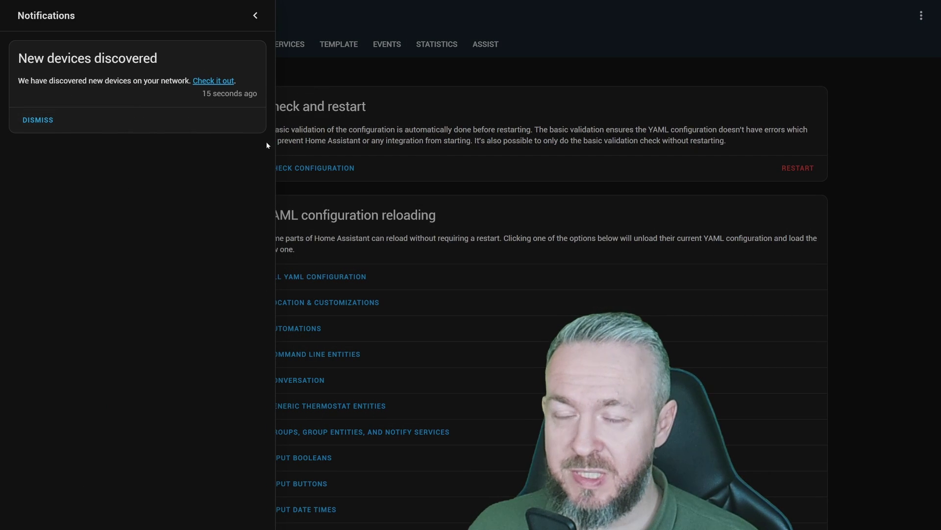
{"action": "left_click", "coordinate": [203, 83]}
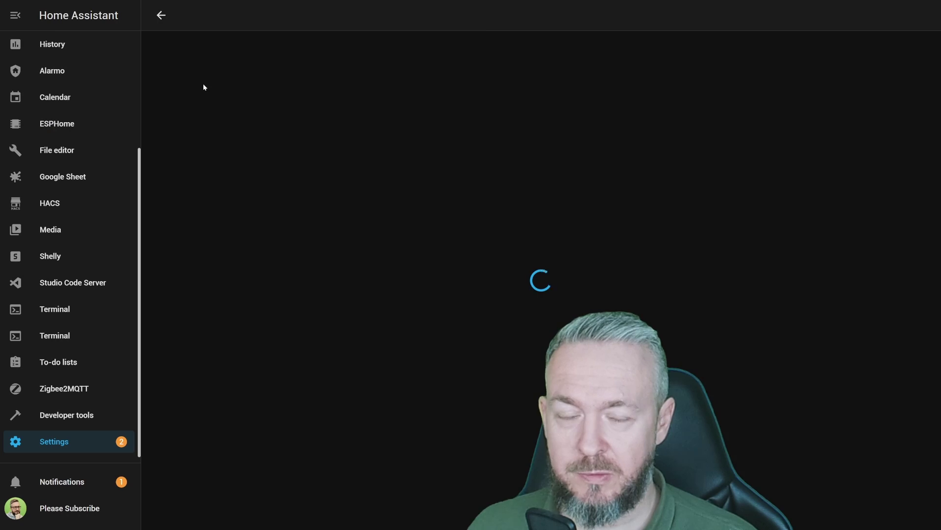
{"action": "scroll", "coordinate": [562, 279], "scroll_direction": "down", "scroll_amount": 15}
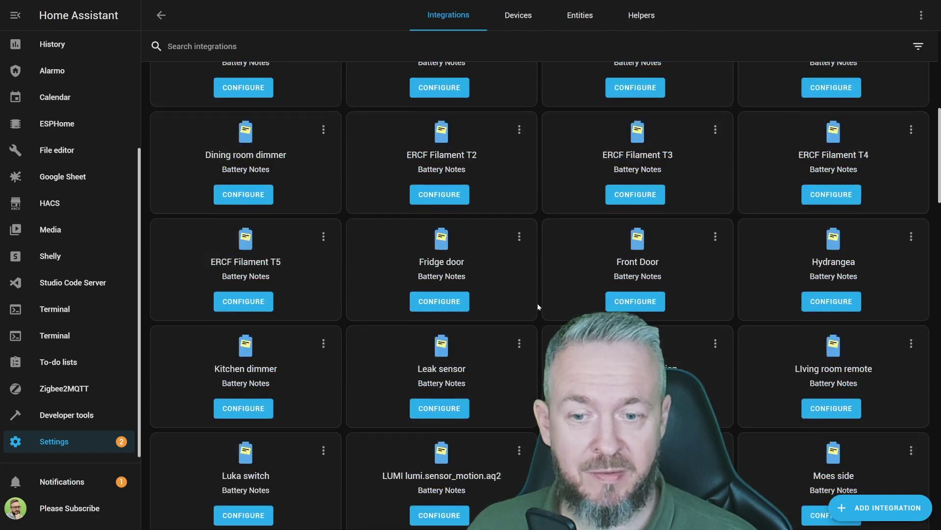
{"action": "scroll", "coordinate": [535, 308], "scroll_direction": "up", "scroll_amount": 14}
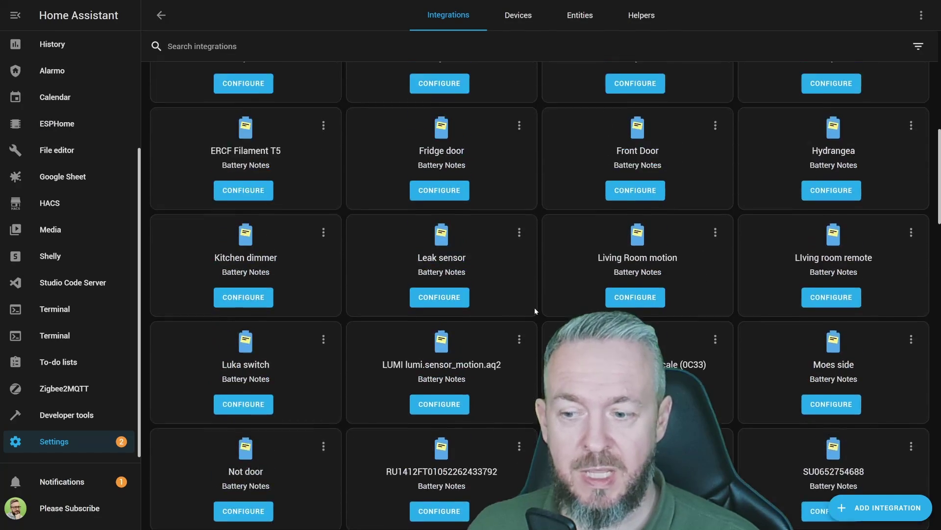
{"action": "scroll", "coordinate": [534, 307], "scroll_direction": "up", "scroll_amount": 2}
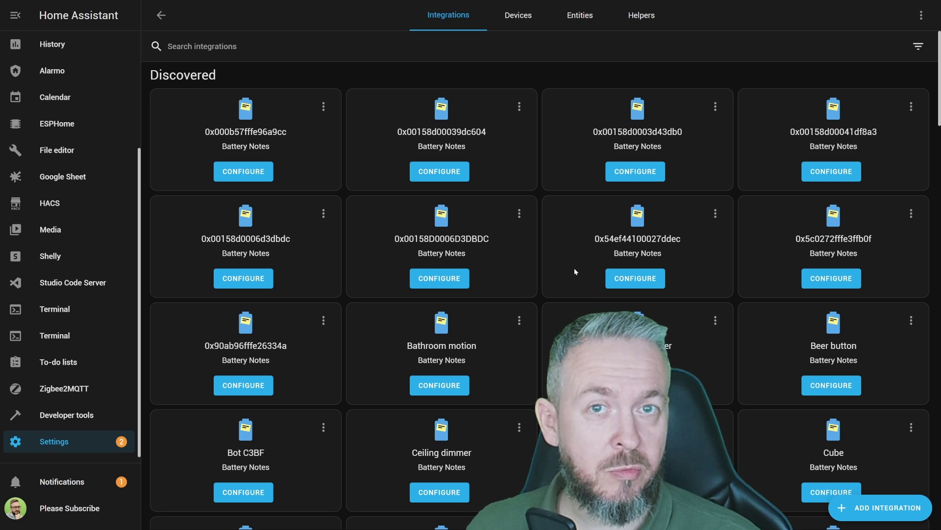
Configure Battery Notes for the last discovered device, a MiJia wireless switch, with battery type CR2032 and finish the setup
{"action": "scroll", "coordinate": [570, 272], "scroll_direction": "down", "scroll_amount": 1}
{"action": "scroll", "coordinate": [571, 272], "scroll_direction": "down", "scroll_amount": 12}
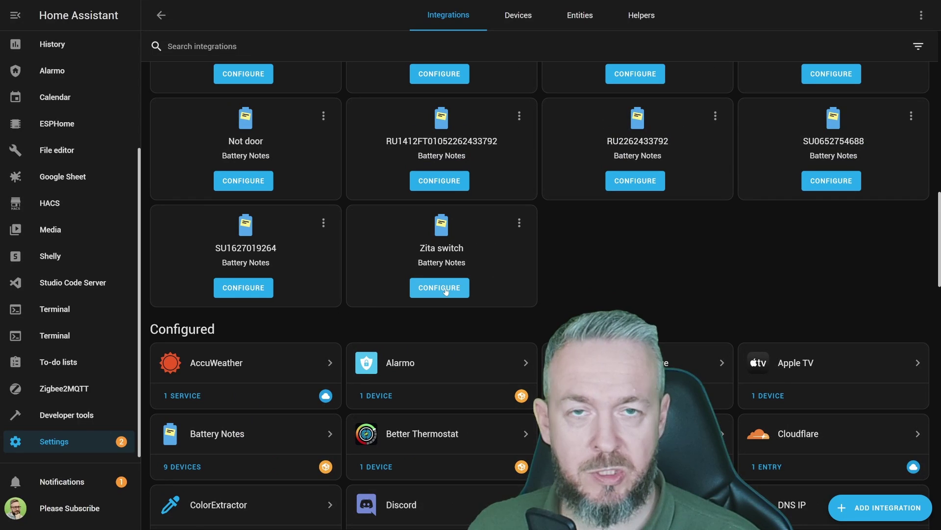
{"action": "left_click", "coordinate": [440, 290]}
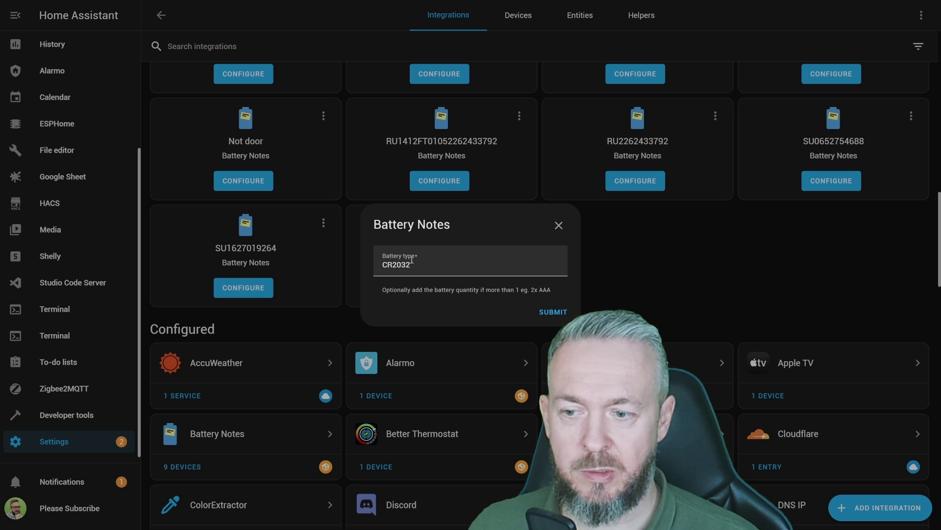
{"action": "left_click", "coordinate": [556, 312]}
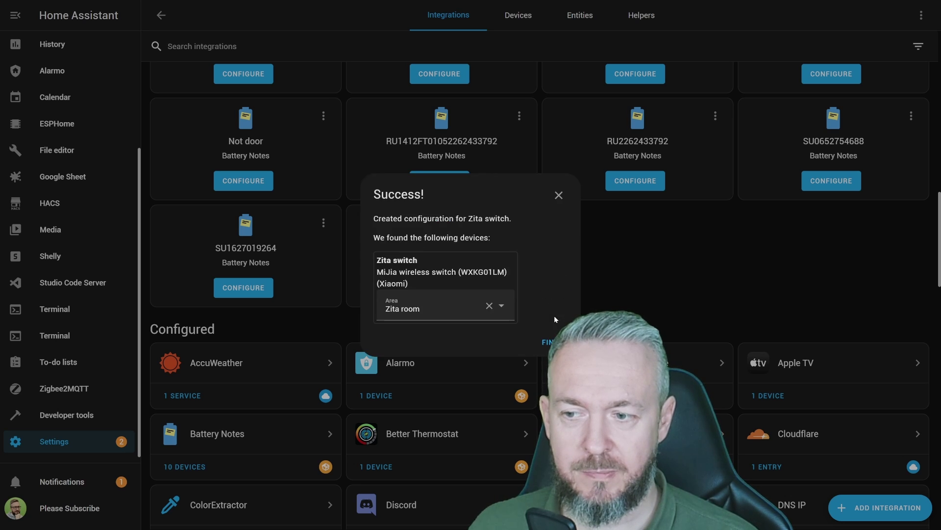
{"action": "left_click", "coordinate": [554, 316]}
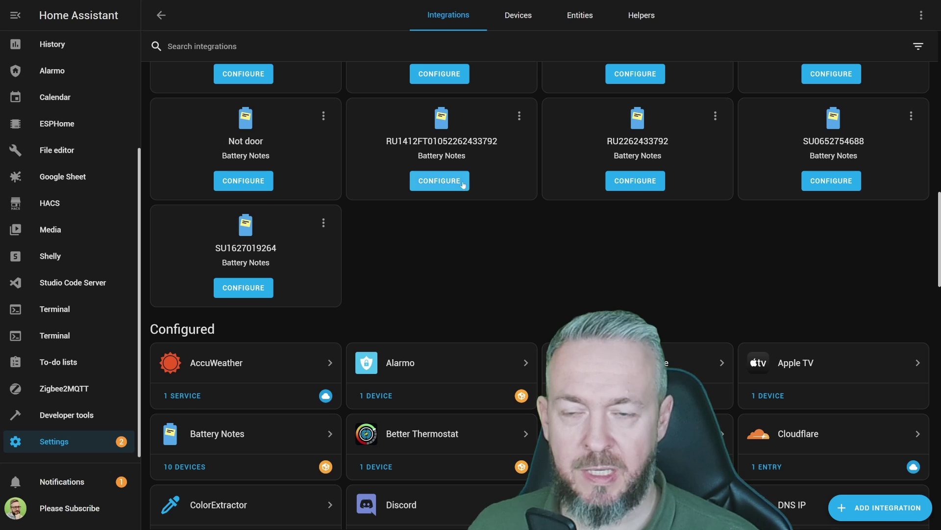
{"action": "left_click", "coordinate": [245, 291]}
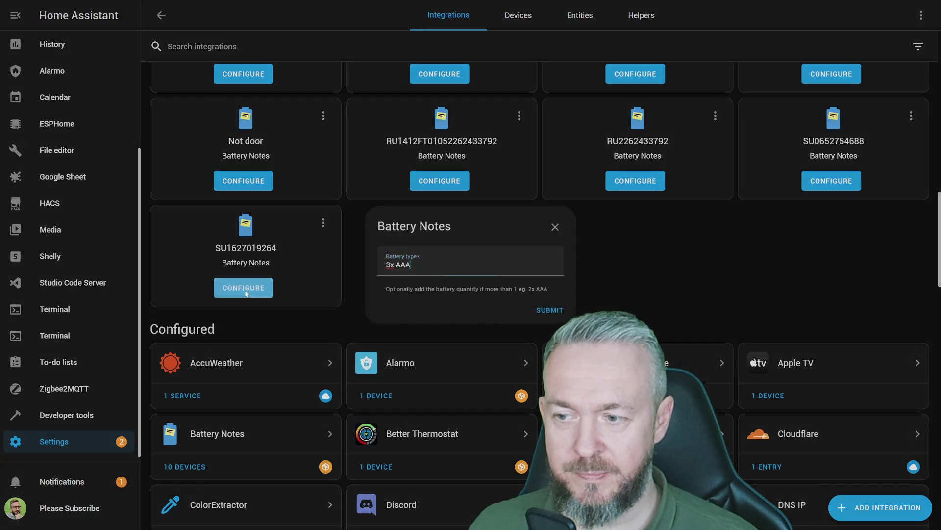
{"action": "left_click", "coordinate": [563, 313]}
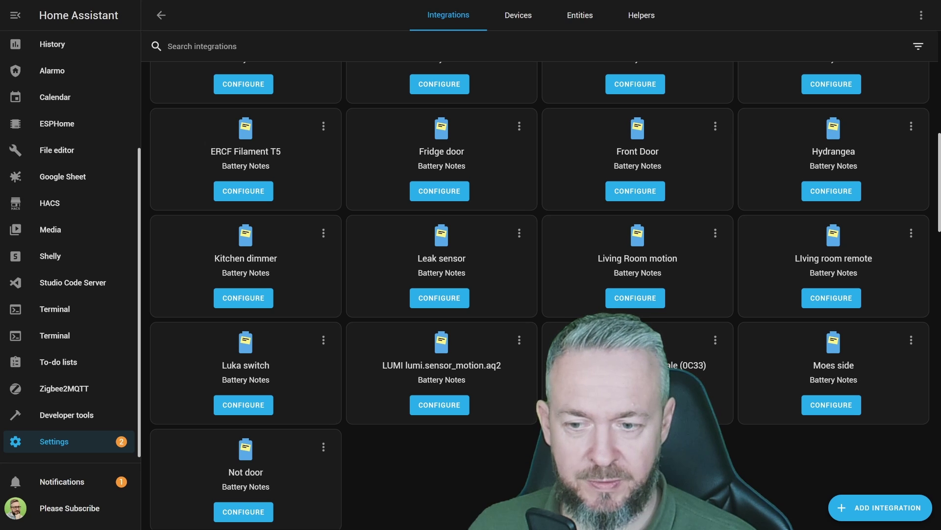
{"action": "left_click", "coordinate": [439, 297]}
{"action": "left_click", "coordinate": [561, 312]}
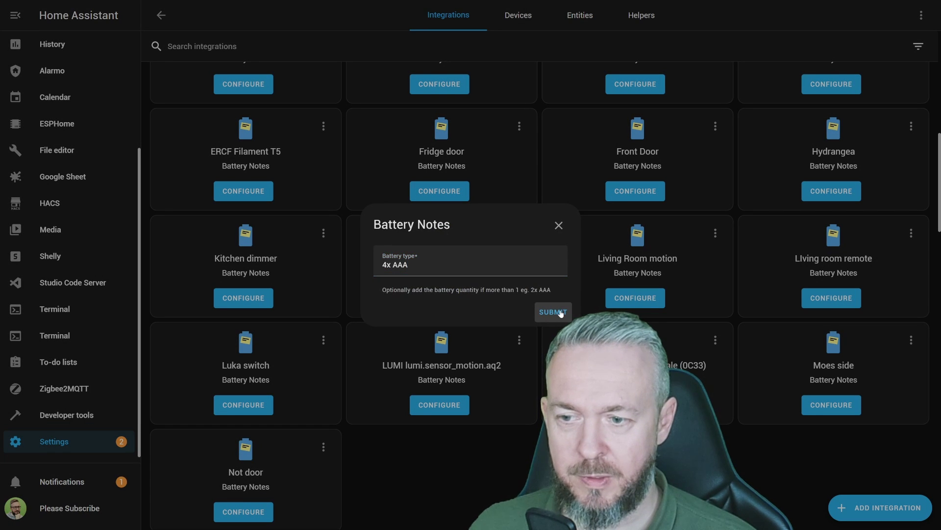
{"action": "left_click", "coordinate": [564, 338]}
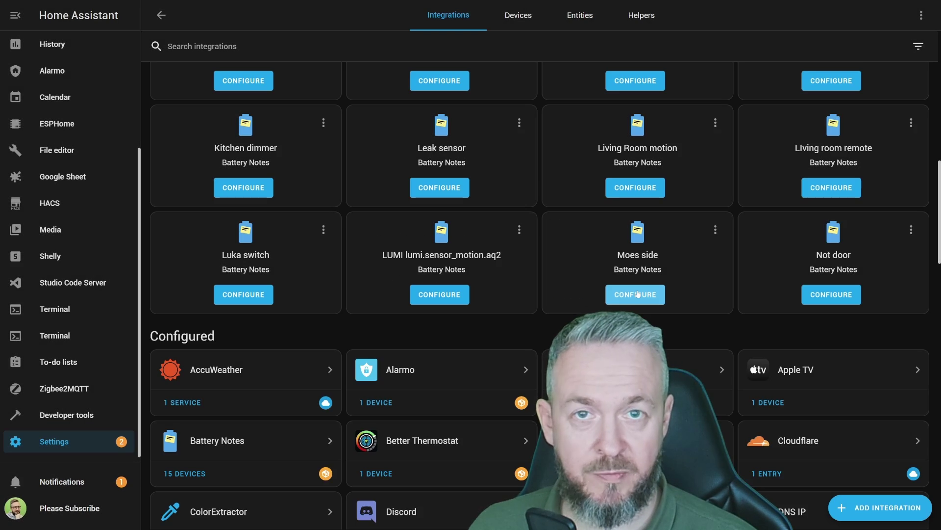
Configure Battery Notes for Moes side with battery type 2x AA and for Beer button with CR2032
{"action": "left_click", "coordinate": [439, 187]}
{"action": "left_click", "coordinate": [535, 311]}
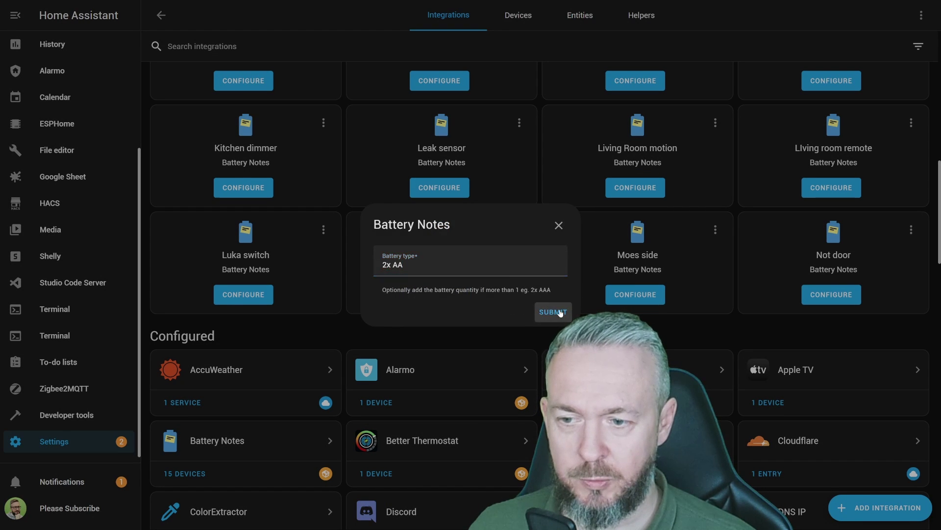
{"action": "key", "text": "Escape"}
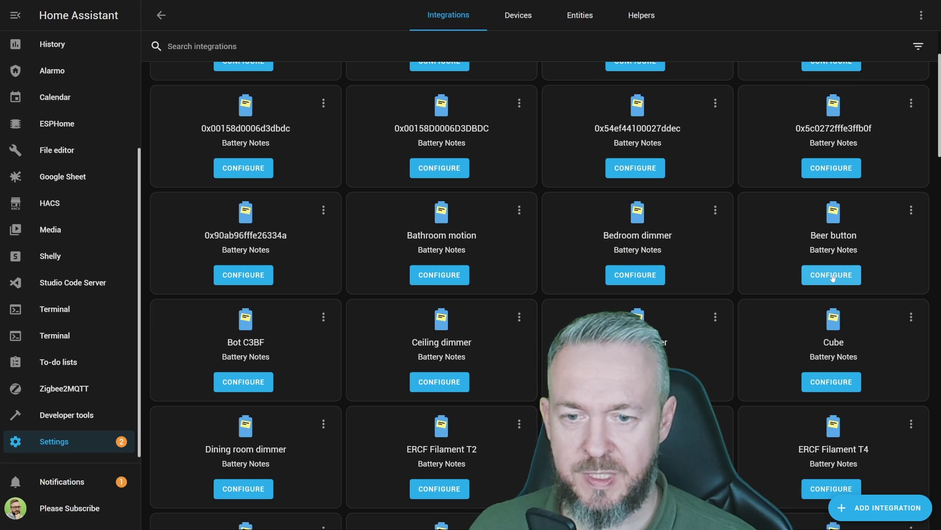
{"action": "left_click", "coordinate": [833, 276]}
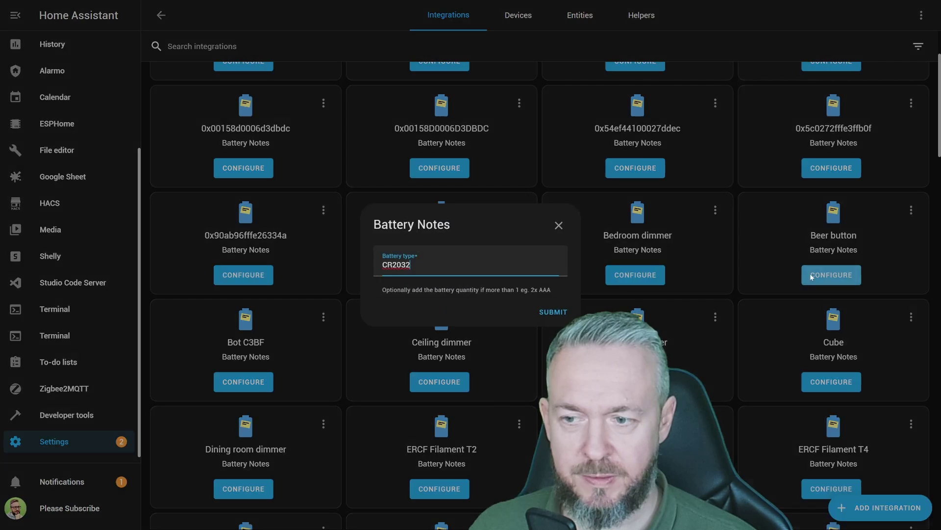
{"action": "left_click", "coordinate": [551, 312]}
{"action": "key", "text": "Escape"}
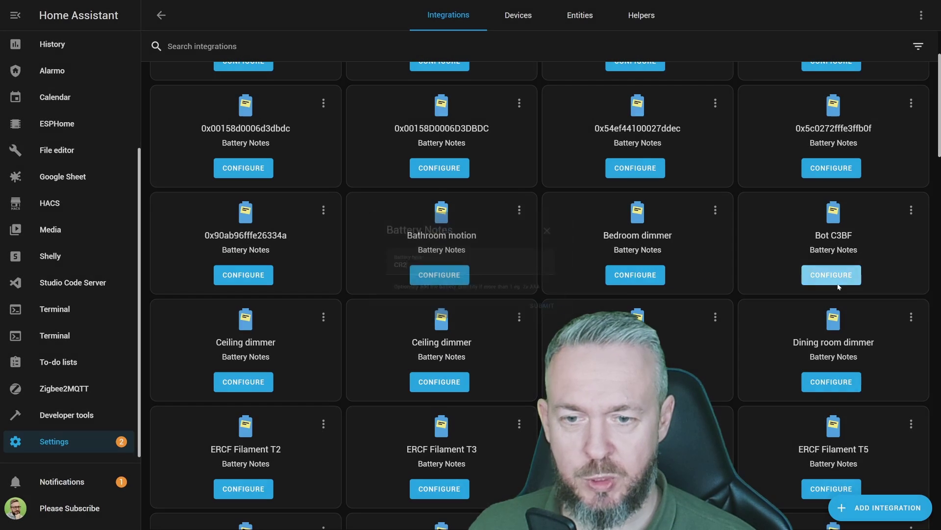
Configure Battery Notes for Bot C3BF with battery type CR2, leaving its area empty, and for Cube with CR2450
{"action": "left_click", "coordinate": [832, 275]}
{"action": "left_click", "coordinate": [552, 313]}
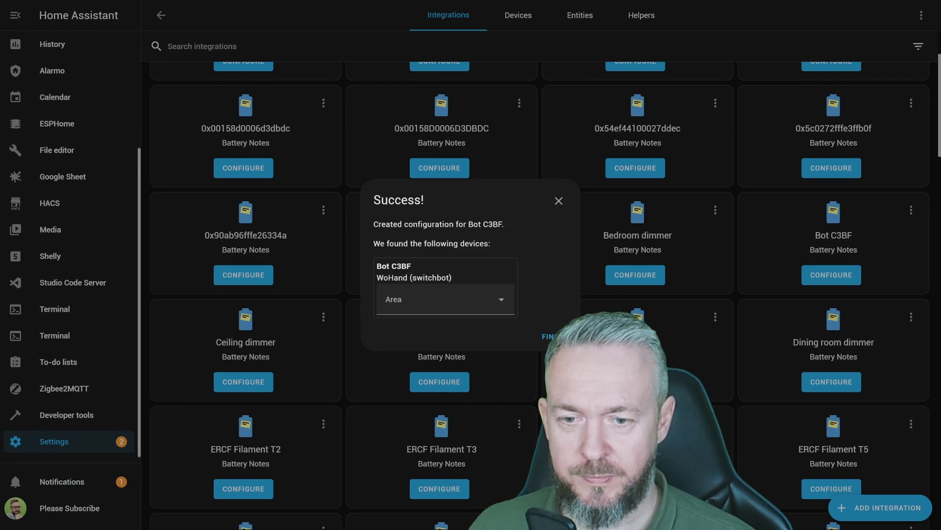
{"action": "key", "text": "Escape"}
{"action": "left_click", "coordinate": [443, 382]}
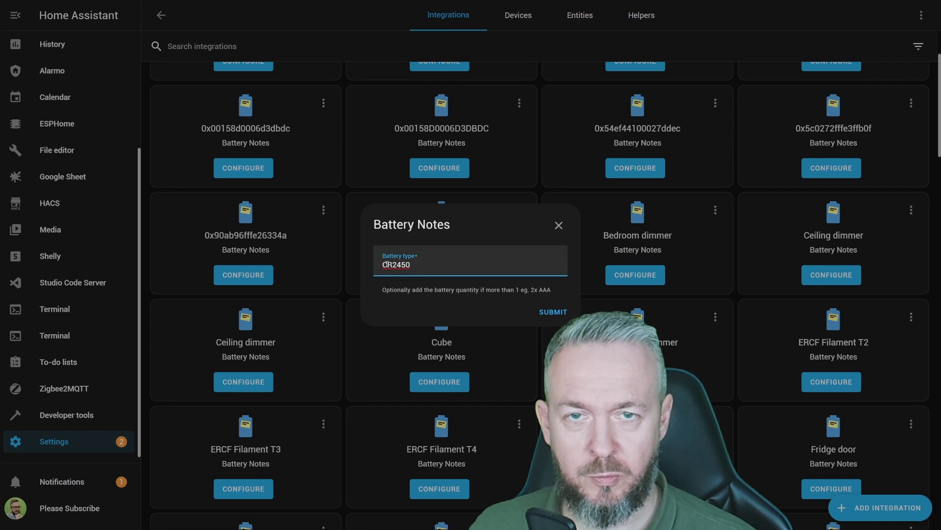
{"action": "left_click", "coordinate": [554, 311]}
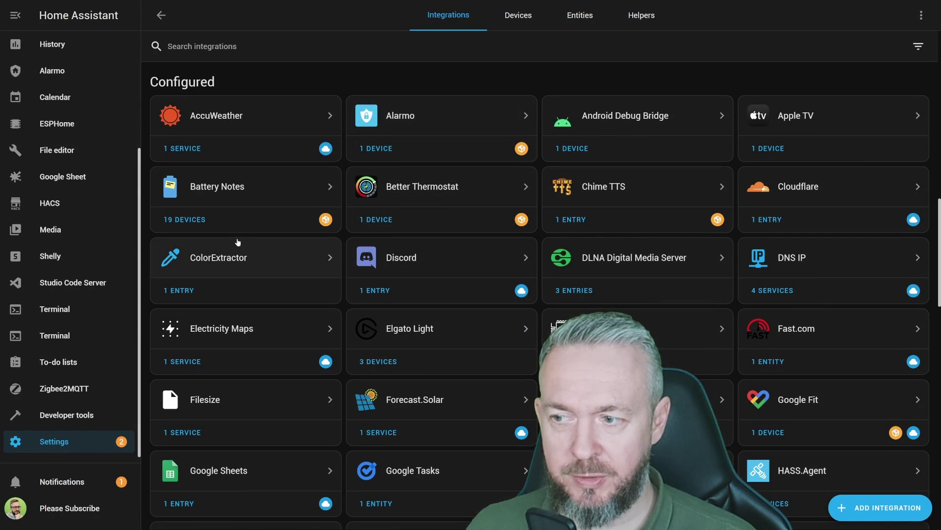
Open the Moes Boxy device from the configured Battery Notes entries and examine the battery entities in its diagnostic section
{"action": "left_click", "coordinate": [238, 220]}
{"action": "scroll", "coordinate": [446, 253], "scroll_direction": "down", "scroll_amount": 6}
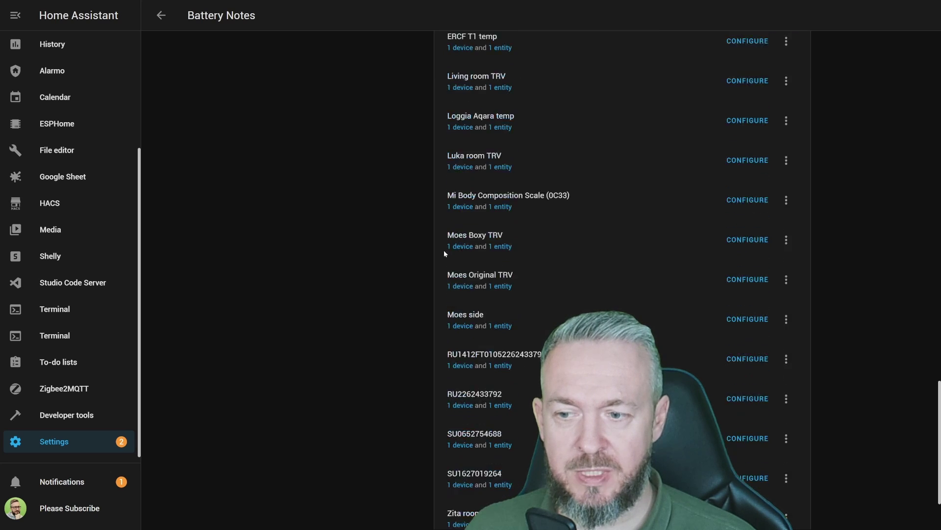
{"action": "scroll", "coordinate": [445, 259], "scroll_direction": "down", "scroll_amount": 3}
{"action": "left_click", "coordinate": [458, 144]}
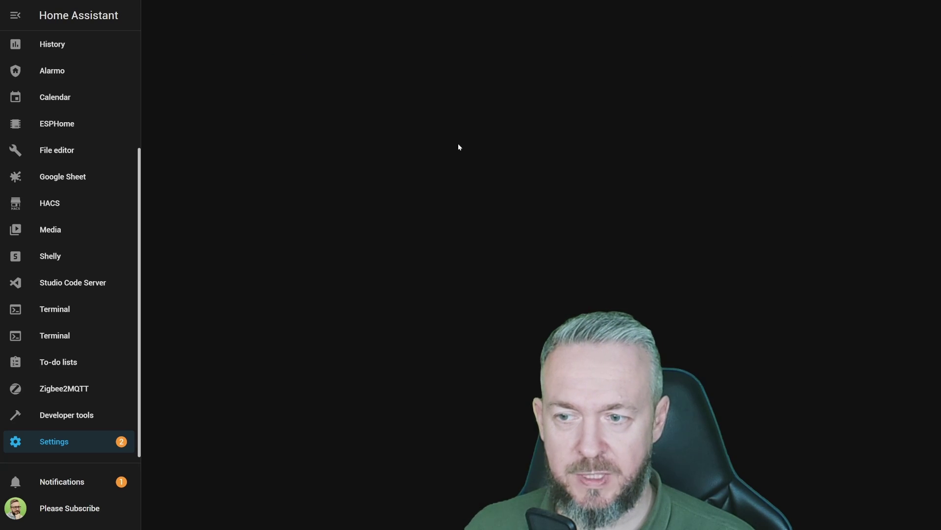
{"action": "scroll", "coordinate": [509, 409], "scroll_direction": "down", "scroll_amount": 8}
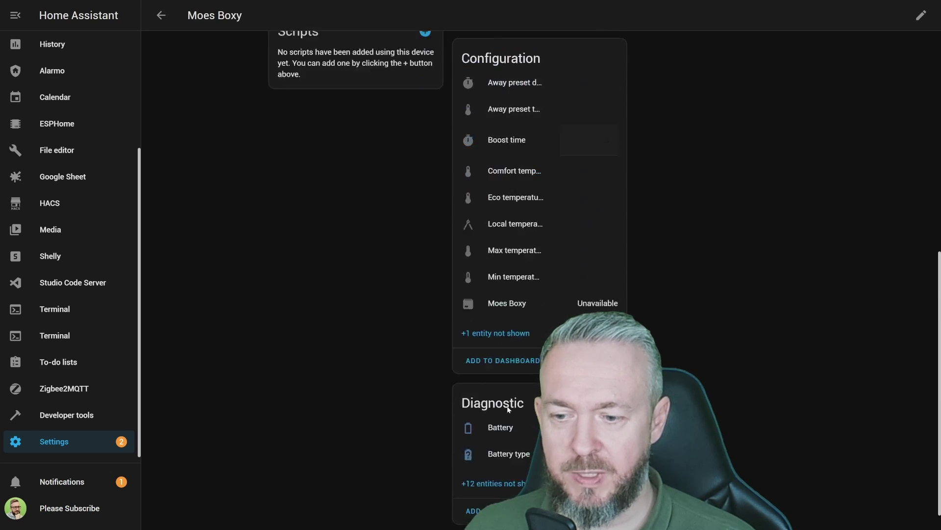
{"action": "scroll", "coordinate": [509, 410], "scroll_direction": "down", "scroll_amount": 1}
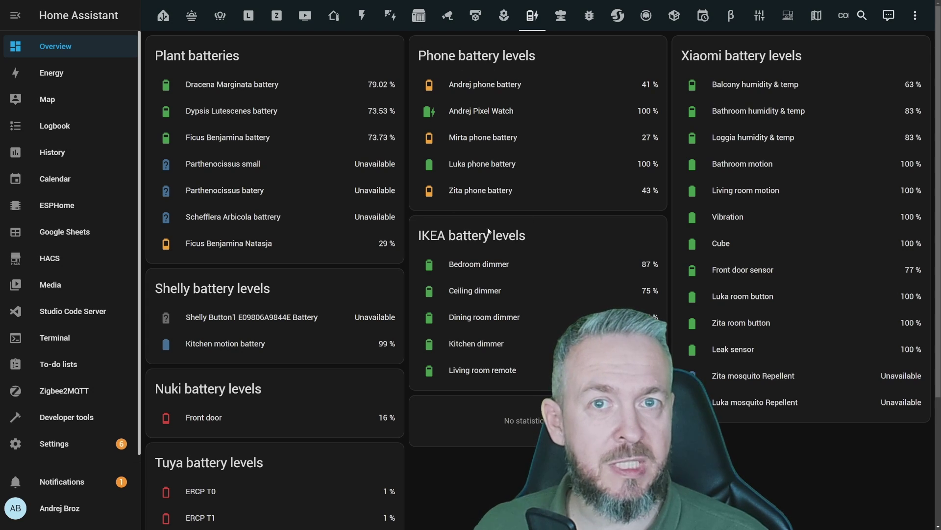
View the Pixel Watch battery level details from the battery dashboard and close them
{"action": "left_click", "coordinate": [459, 114]}
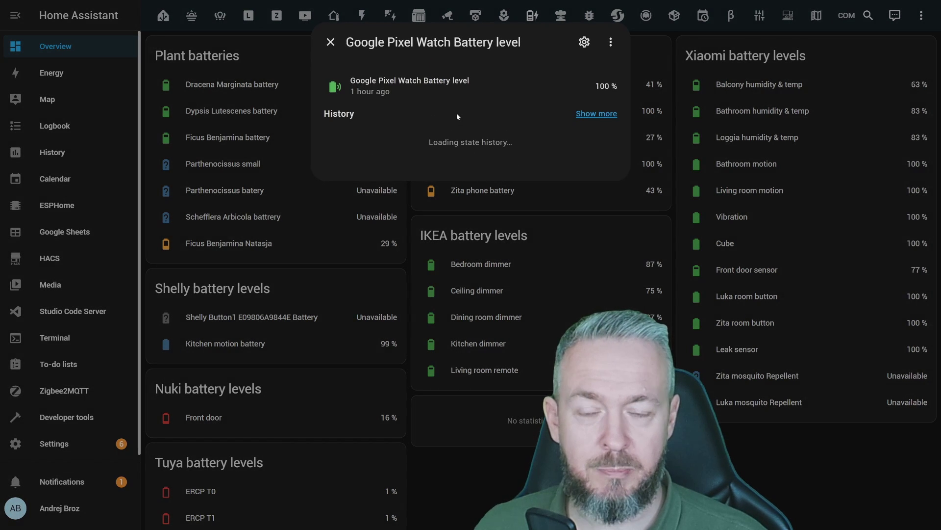
{"action": "left_click", "coordinate": [570, 238]}
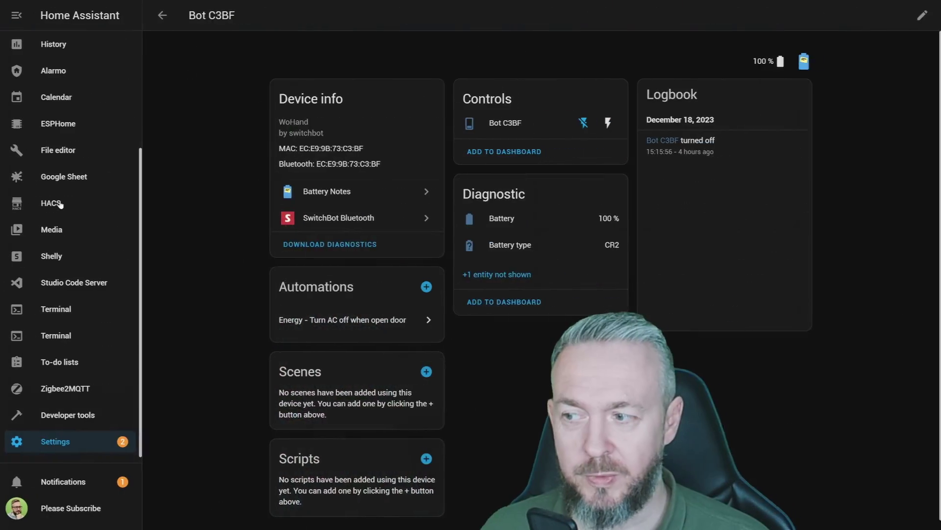
Search the HACS frontend repositories for "BATTER" and open the Battery State Card / Entity Row repository
{"action": "left_click", "coordinate": [58, 204]}
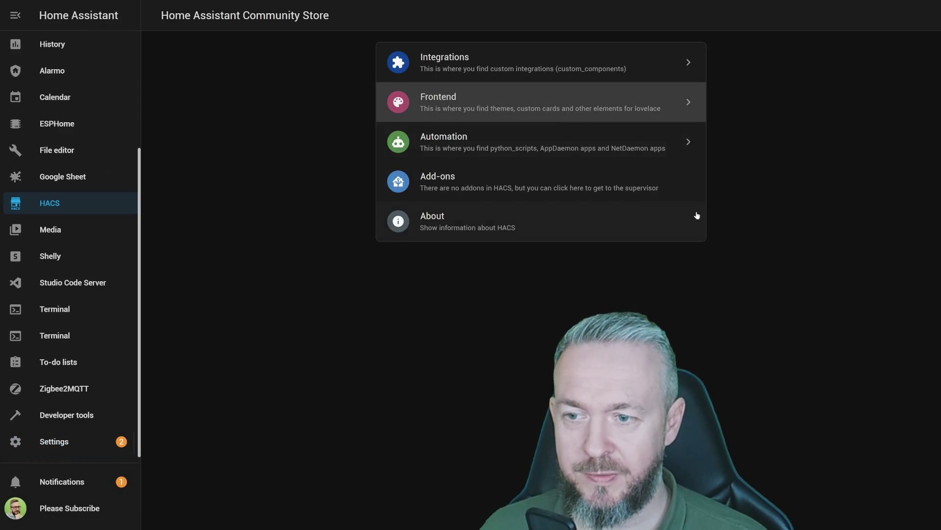
{"action": "left_click", "coordinate": [479, 94]}
{"action": "left_click", "coordinate": [798, 509]}
{"action": "type", "text": "BATTE"}
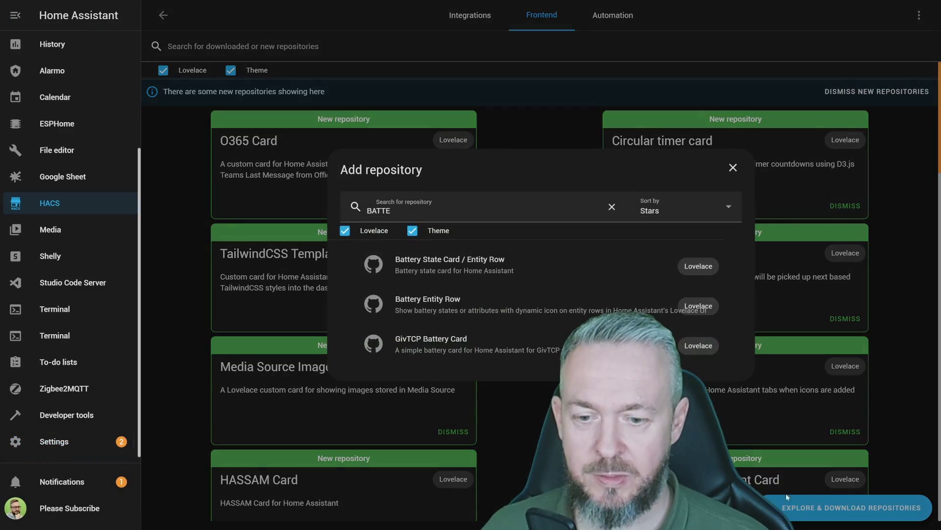
{"action": "double_click", "coordinate": [463, 212]}
{"action": "type", "text": "BATTER"}
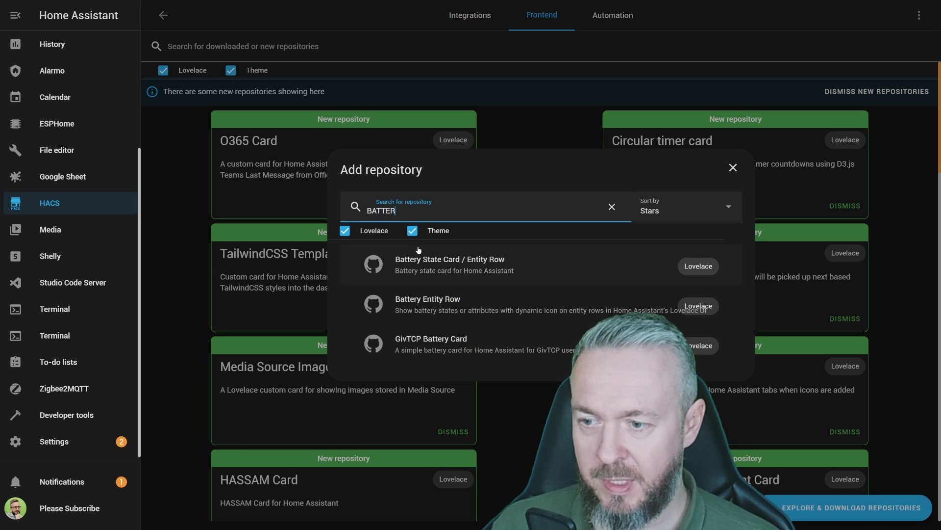
{"action": "left_click", "coordinate": [433, 271]}
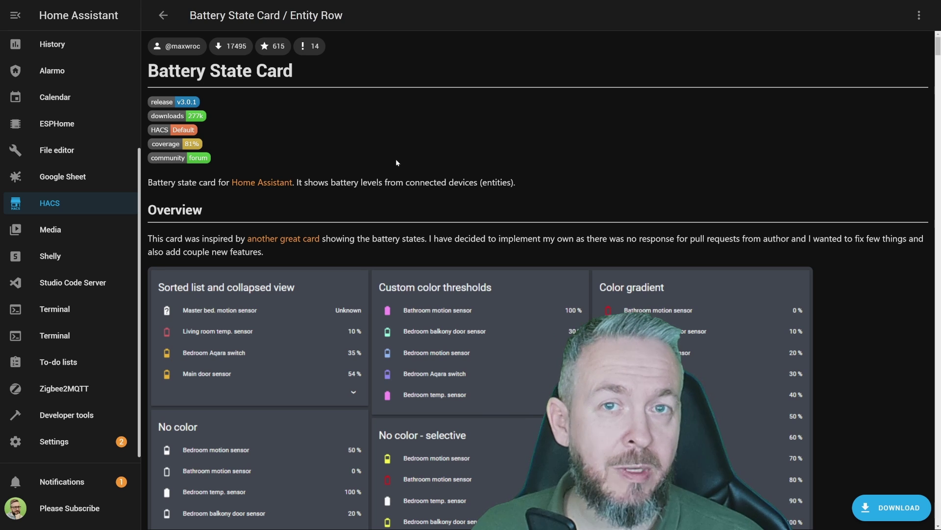
Examine the Battery State Card documentation examples for gradient colors, sorted and collapsed lists, battery groups and entity filtering
{"action": "scroll", "coordinate": [455, 249], "scroll_direction": "down", "scroll_amount": 4}
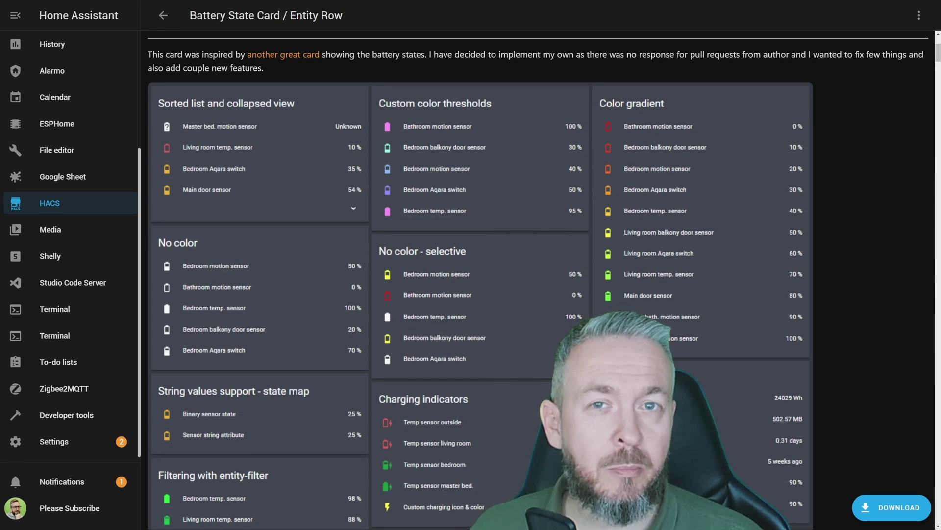
{"action": "left_click_drag", "start_coordinate": [937, 48], "coordinate": [937, 248]}
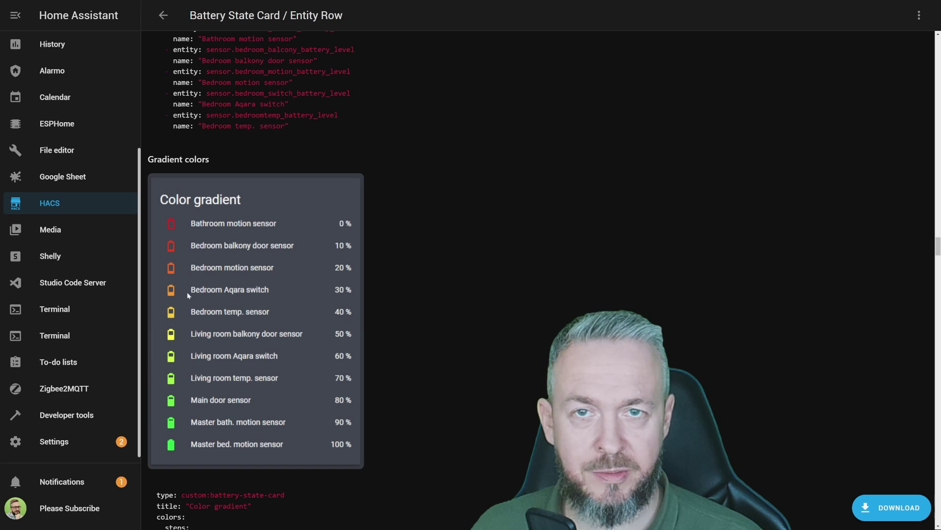
{"action": "left_click_drag", "start_coordinate": [937, 247], "coordinate": [937, 287]}
{"action": "scroll", "coordinate": [330, 193], "scroll_direction": "down", "scroll_amount": 7}
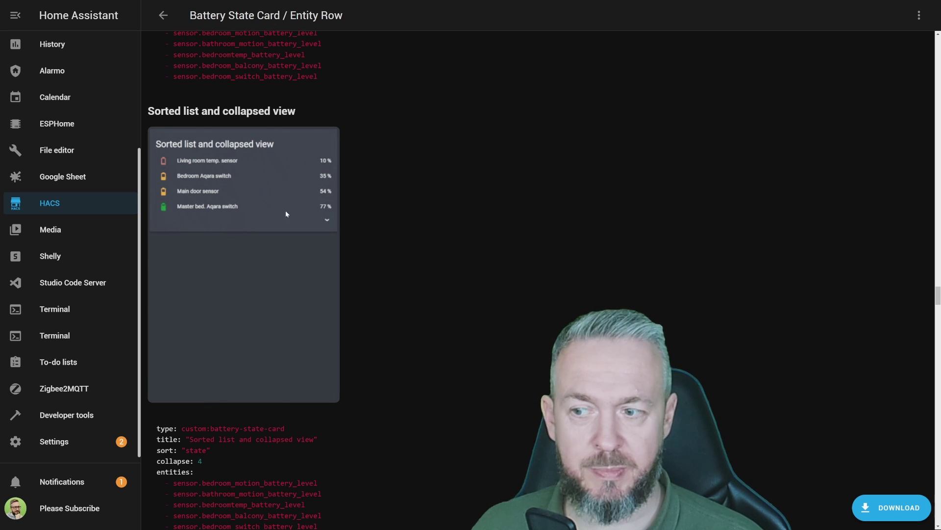
{"action": "scroll", "coordinate": [142, 140], "scroll_direction": "down", "scroll_amount": 10}
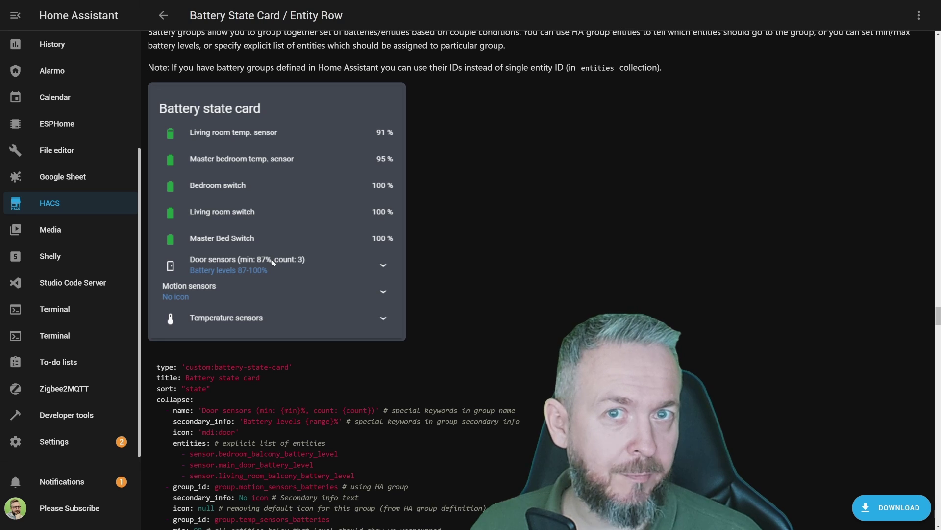
{"action": "left_click_drag", "start_coordinate": [938, 318], "coordinate": [938, 369]}
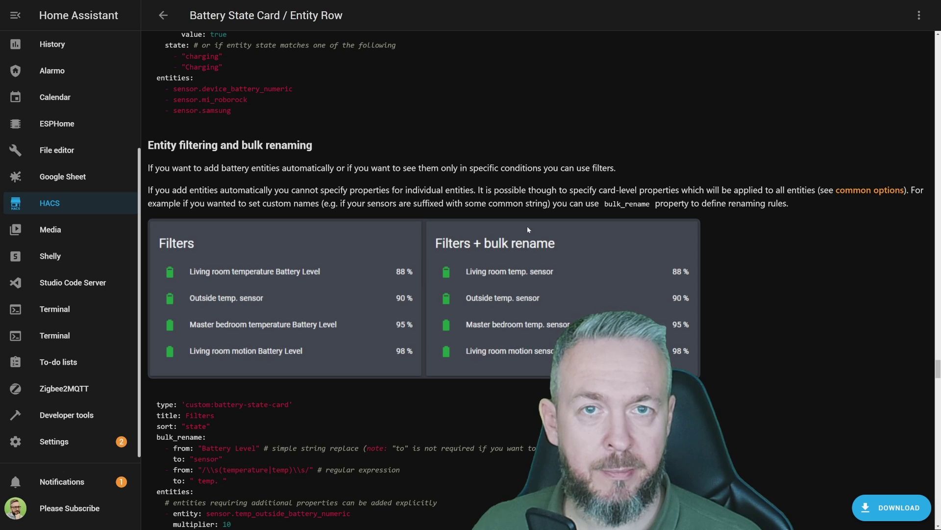
Examine the documentation examples for secondary info, tap actions and RSSI signal strength sensors
{"action": "scroll", "coordinate": [496, 333], "scroll_direction": "down", "scroll_amount": 8}
{"action": "scroll", "coordinate": [502, 335], "scroll_direction": "down", "scroll_amount": 2}
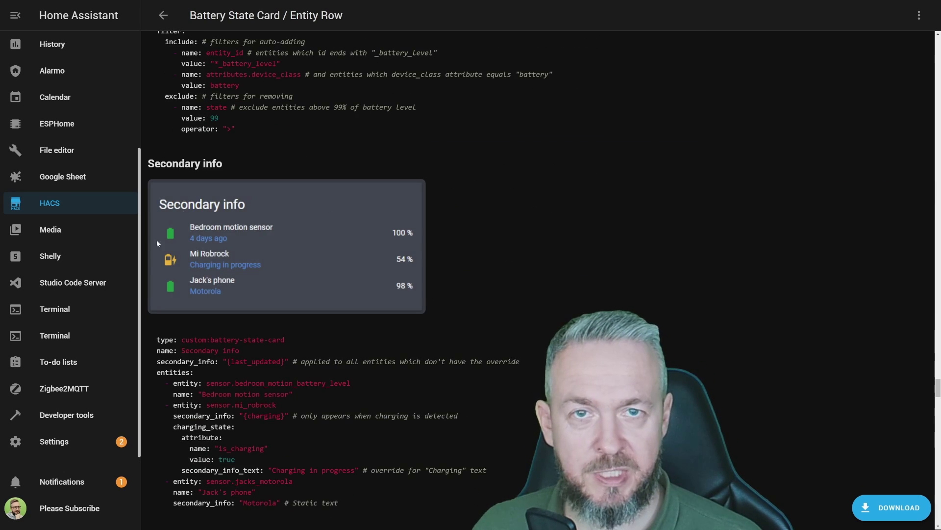
{"action": "scroll", "coordinate": [264, 278], "scroll_direction": "down", "scroll_amount": 6}
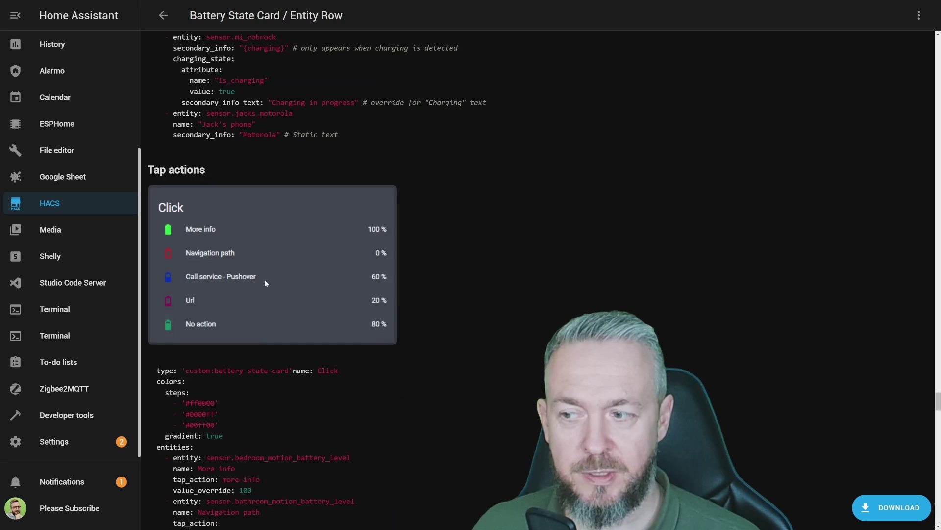
{"action": "scroll", "coordinate": [269, 310], "scroll_direction": "down", "scroll_amount": 3}
{"action": "scroll", "coordinate": [270, 312], "scroll_direction": "down", "scroll_amount": 12}
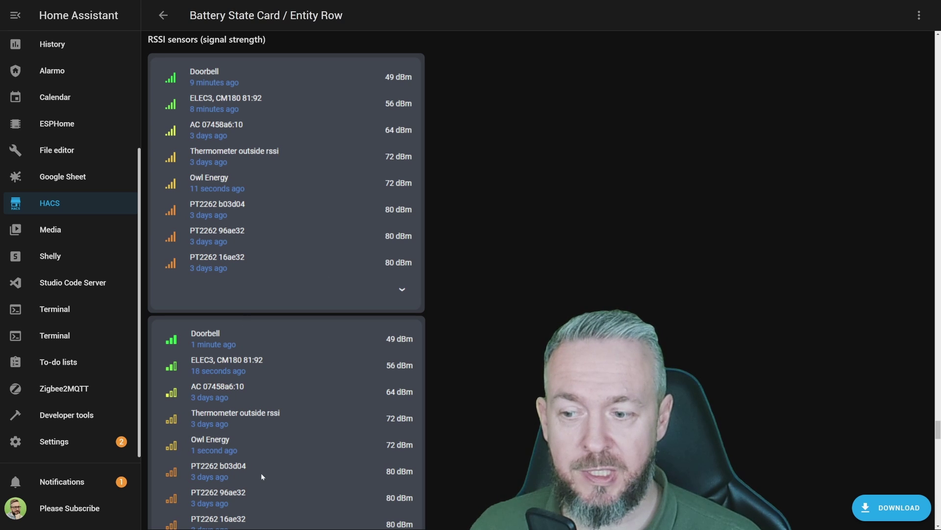
{"action": "scroll", "coordinate": [260, 473], "scroll_direction": "down", "scroll_amount": 2}
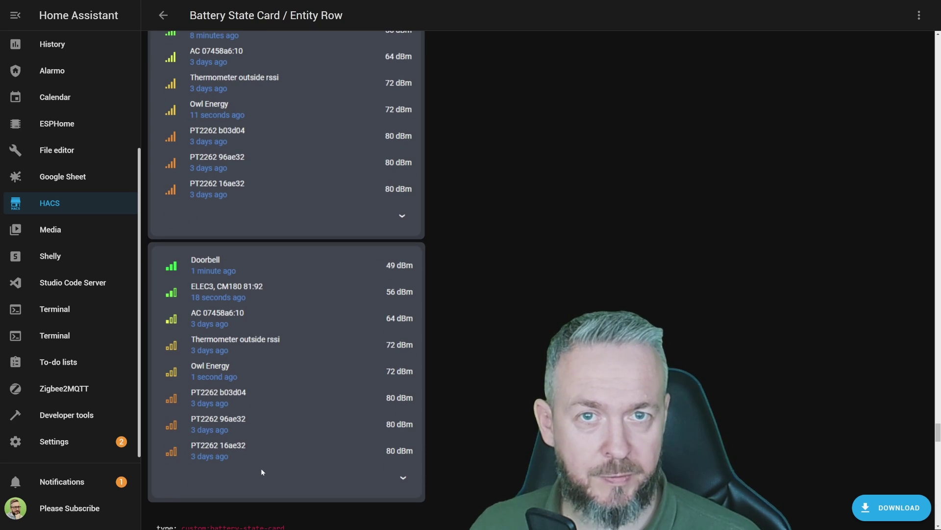
{"action": "scroll", "coordinate": [261, 471], "scroll_direction": "down", "scroll_amount": 3}
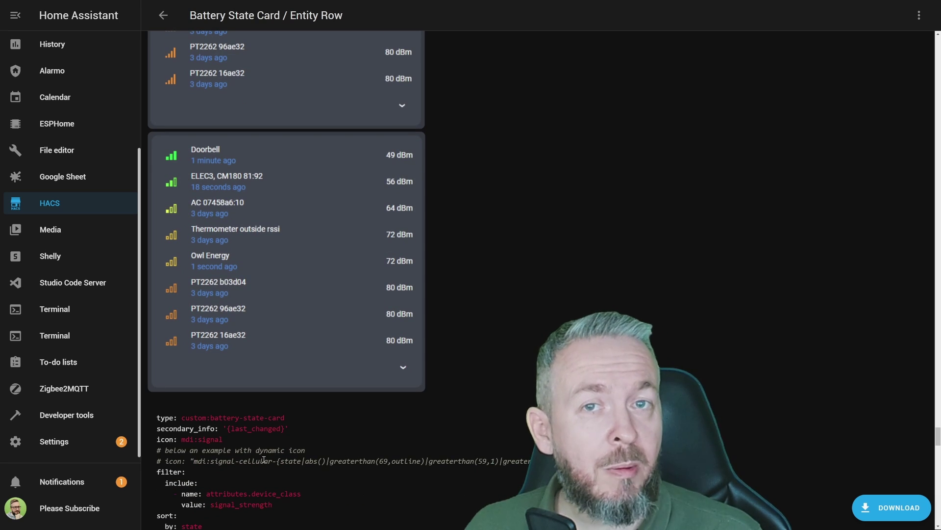
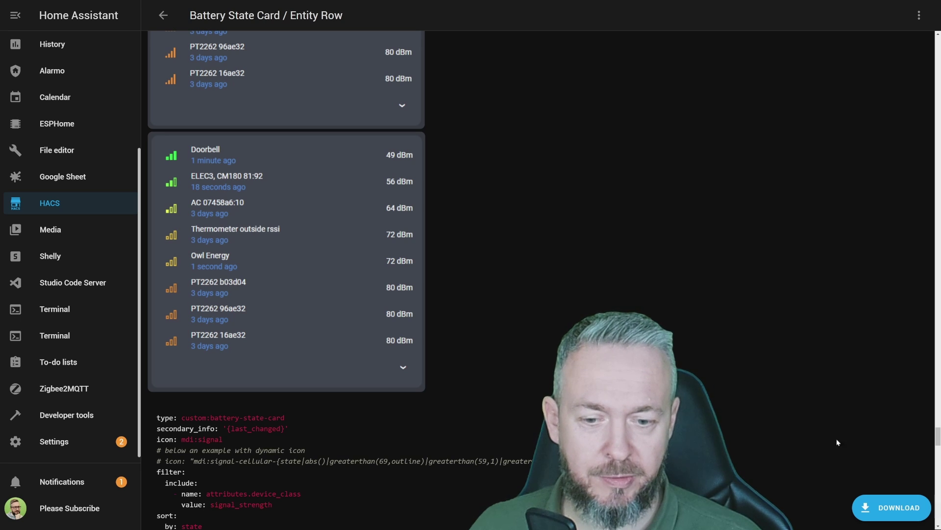
Download Battery State Card / Entity Row version v3.0.1 and reload the browser resources
{"action": "left_click", "coordinate": [892, 508]}
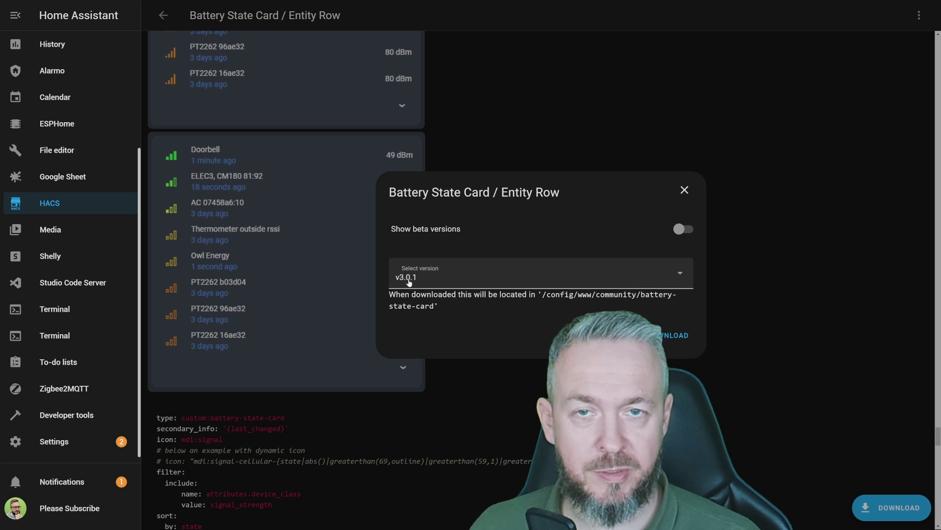
{"action": "left_click", "coordinate": [663, 338]}
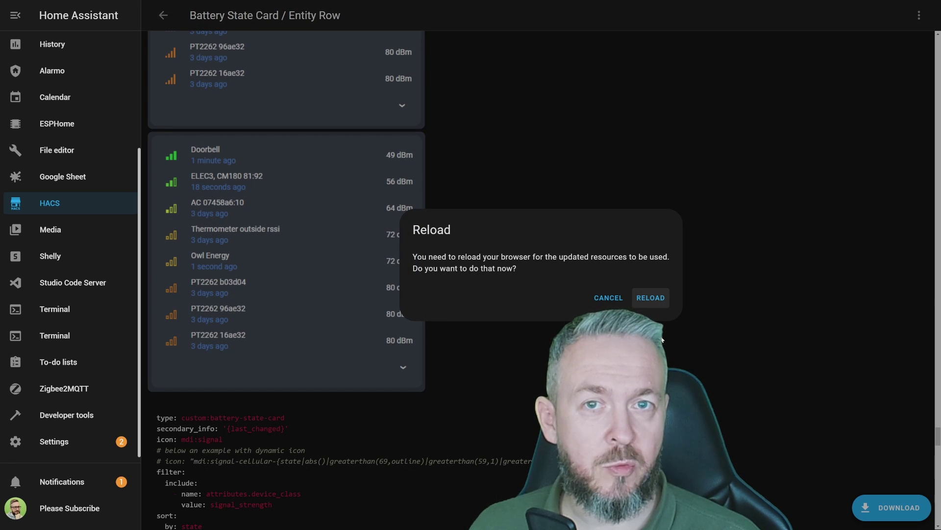
{"action": "left_click", "coordinate": [660, 297]}
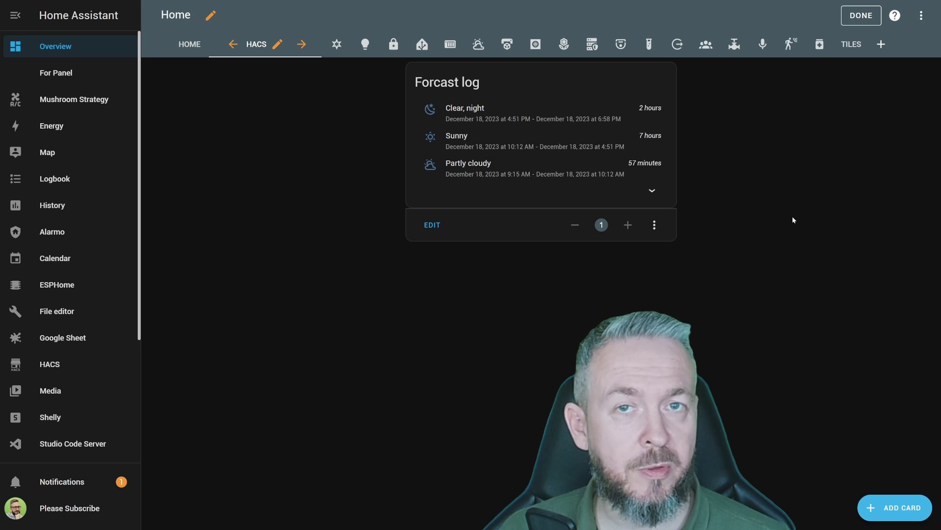
Add a Battery state Card to the HACS view and fill its YAML with the "Battery levels" example listing bathroom motion, bedroom balcony and bedroom motion sensors
{"action": "left_click", "coordinate": [885, 509]}
{"action": "type", "text": "BA"}
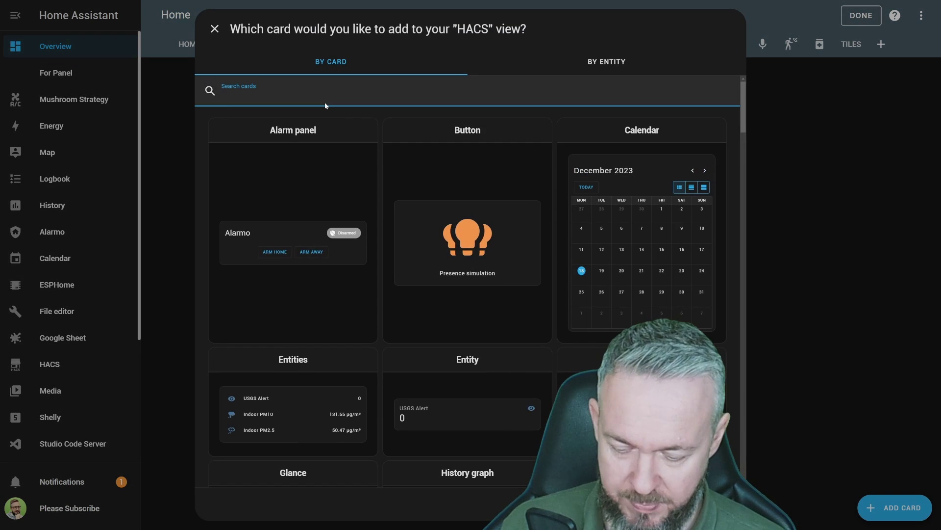
{"action": "type", "text": "TTERY"}
{"action": "left_click", "coordinate": [607, 226]}
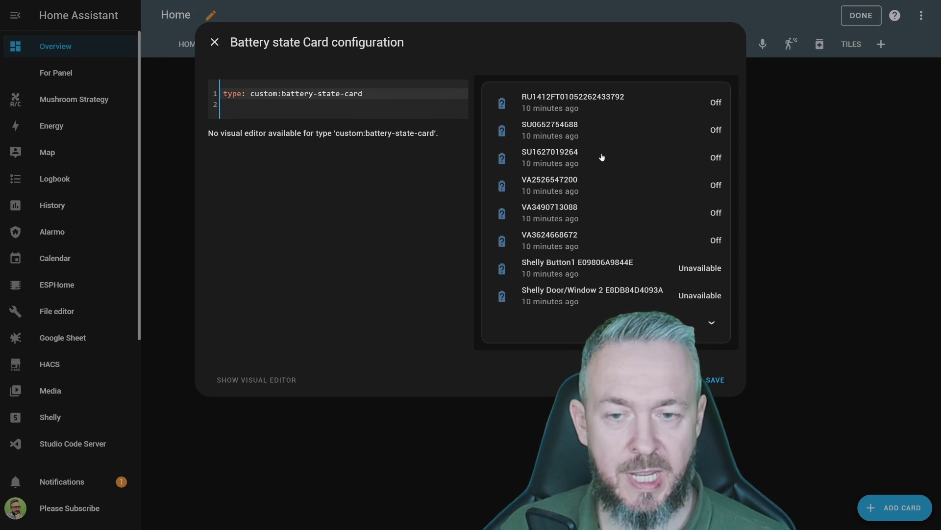
{"action": "key", "text": "ctrl+a"}
{"action": "type", "text": "type: custom:battery-state-card title: \"Battery levels\" entities:   - sensor.bathroom_motion_battery_level   - sensor.bedroom_balcony_battery_level   - entity: sensor.bedroom_motion_battery_level     name: \"Bedroom motion sensor\""}
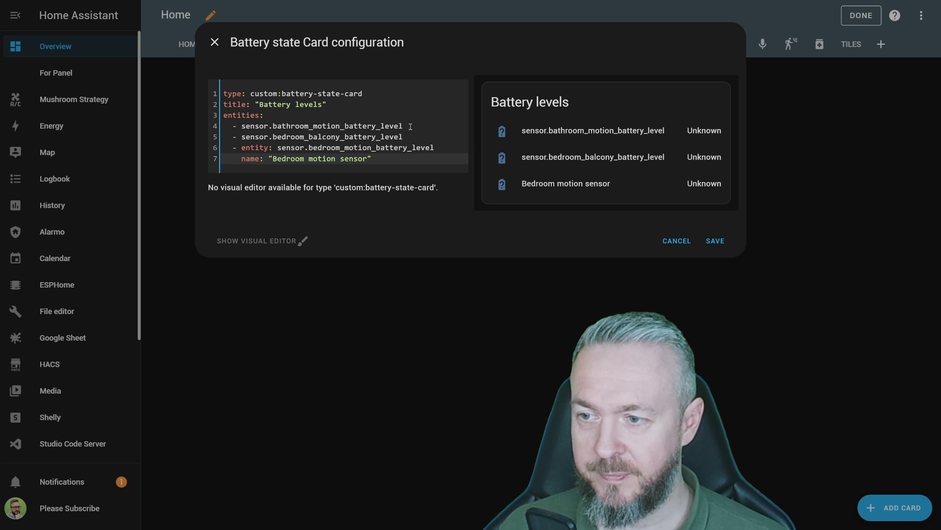
Replace the example card's three entities with sensor.balcony_battery, sensor.loggia_battery and sensor.living_room_motion_battery
{"action": "left_click_drag", "start_coordinate": [411, 126], "coordinate": [273, 124]}
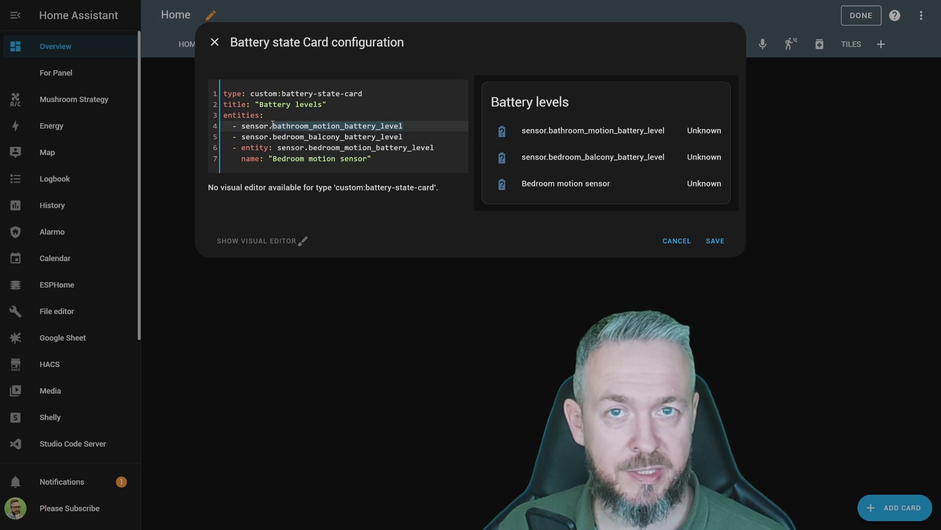
{"action": "key", "text": "BackSpace"}
{"action": "type", "text": "balcony_battery"}
{"action": "left_click", "coordinate": [407, 137]}
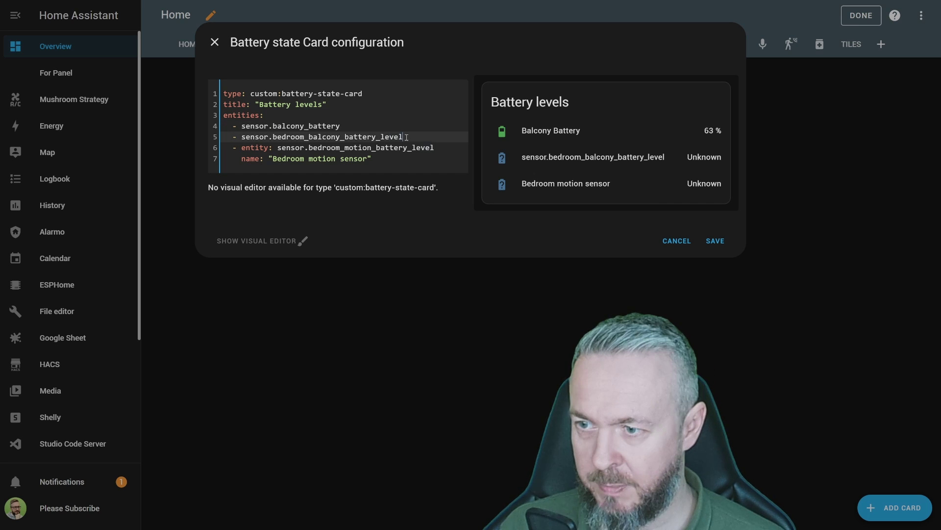
{"action": "type", "text": "logg"}
{"action": "left_click", "coordinate": [312, 146]}
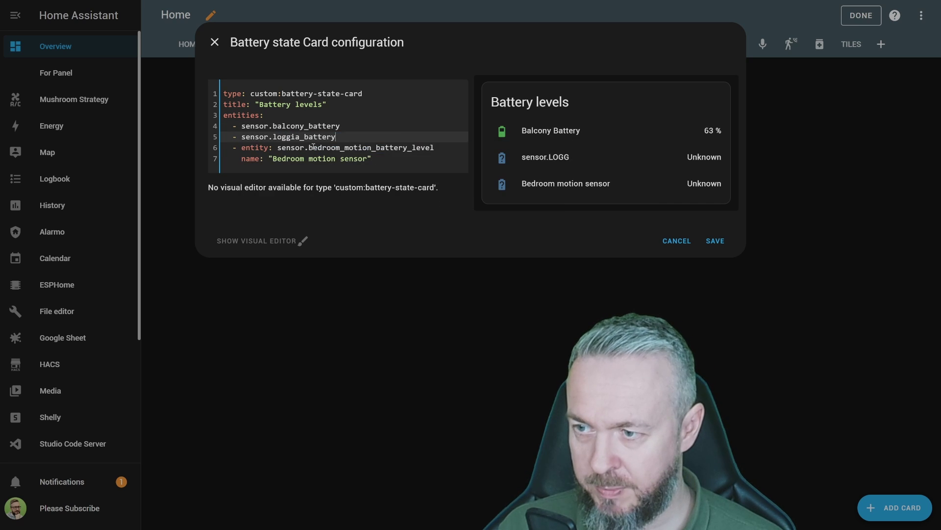
{"action": "double_click", "coordinate": [371, 148]}
{"action": "type", "text": "livin"}
{"action": "left_click", "coordinate": [387, 188]}
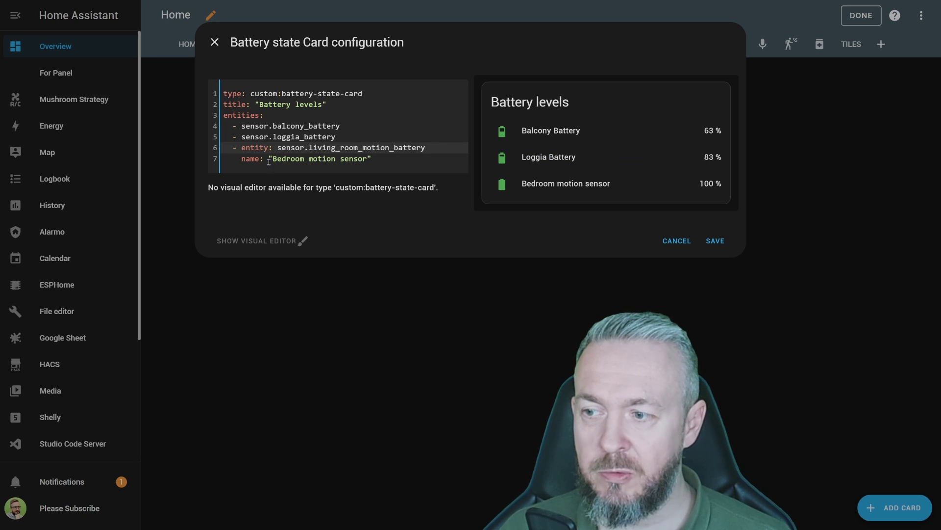
Change the third entity's name to "Living room motion battery state" and save the card
{"action": "triple_click", "coordinate": [364, 159]}
{"action": "key", "text": "BackSpace"}
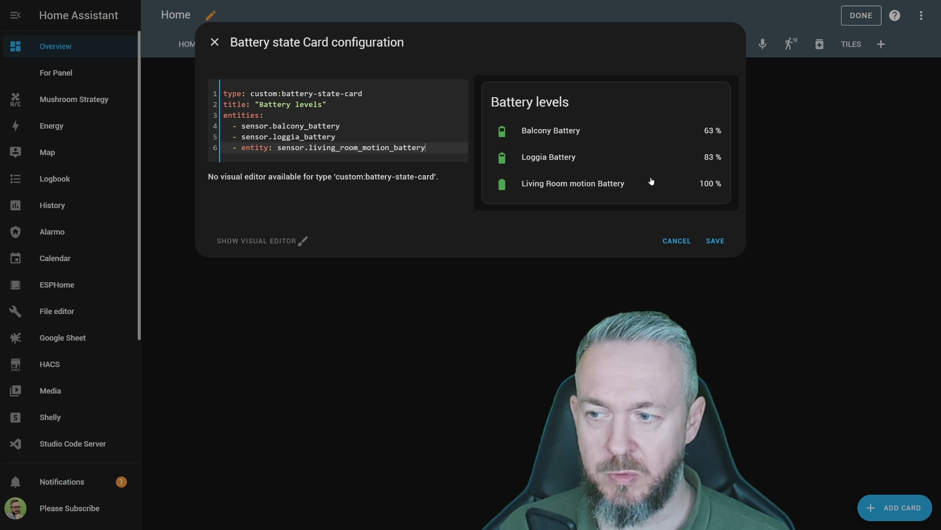
{"action": "key", "text": "Return"}
{"action": "type", "text": "name: Living room motion battery state"}
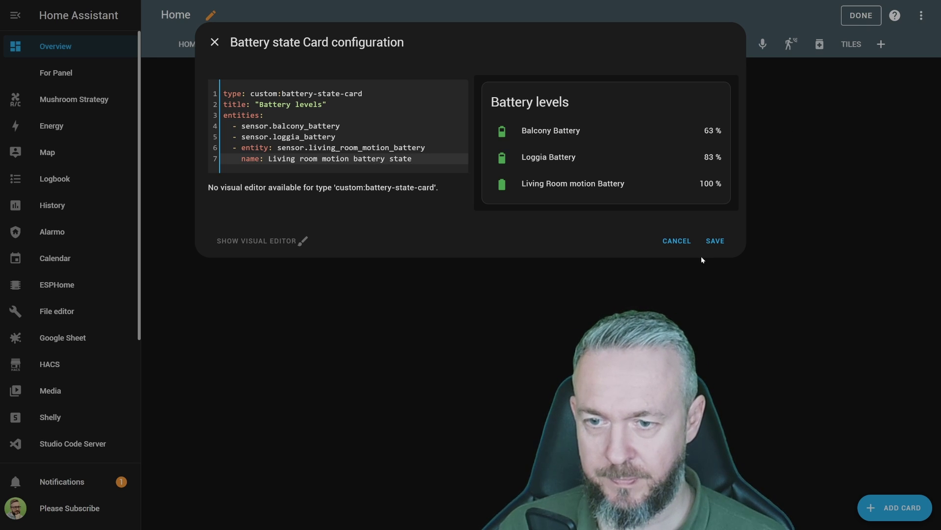
{"action": "left_click", "coordinate": [709, 242]}
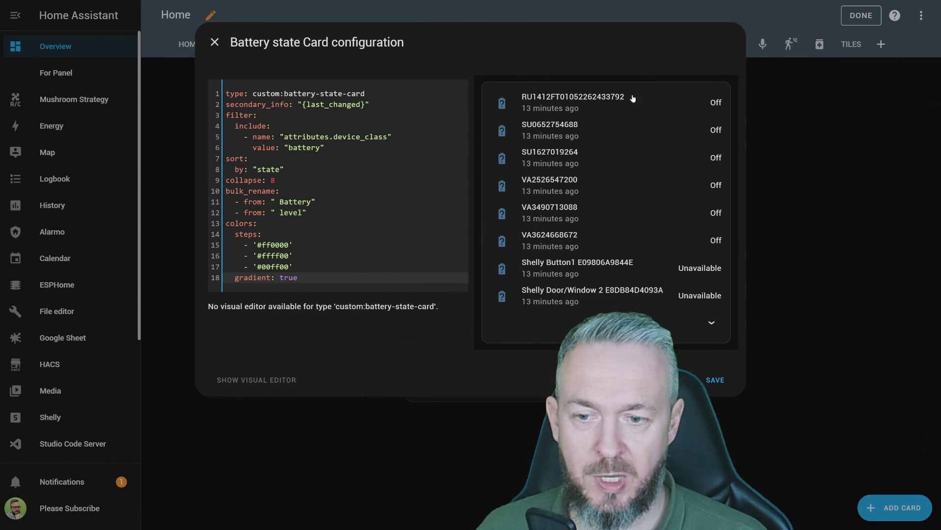
Try collapse values of 5, 3 and 10 in the YAML of the automatically filtered battery card
{"action": "left_click", "coordinate": [298, 180]}
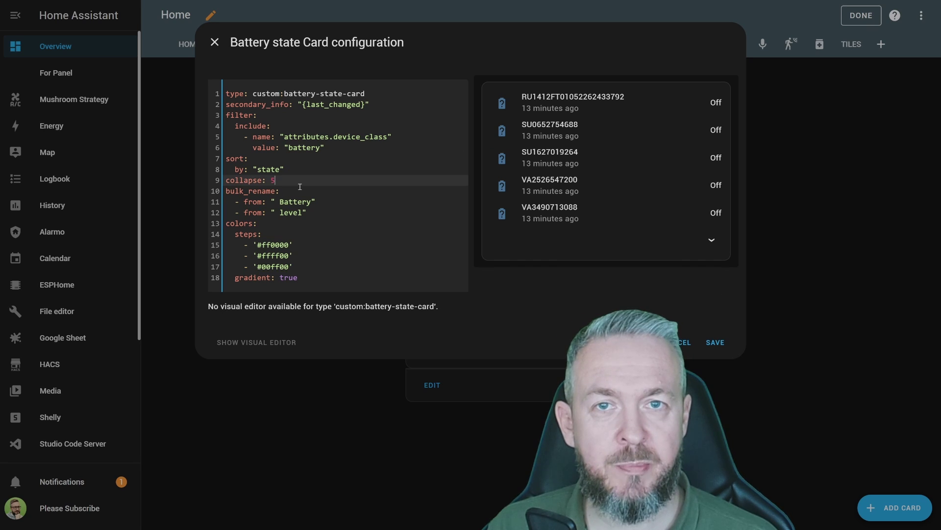
{"action": "key", "text": "BackSpace"}
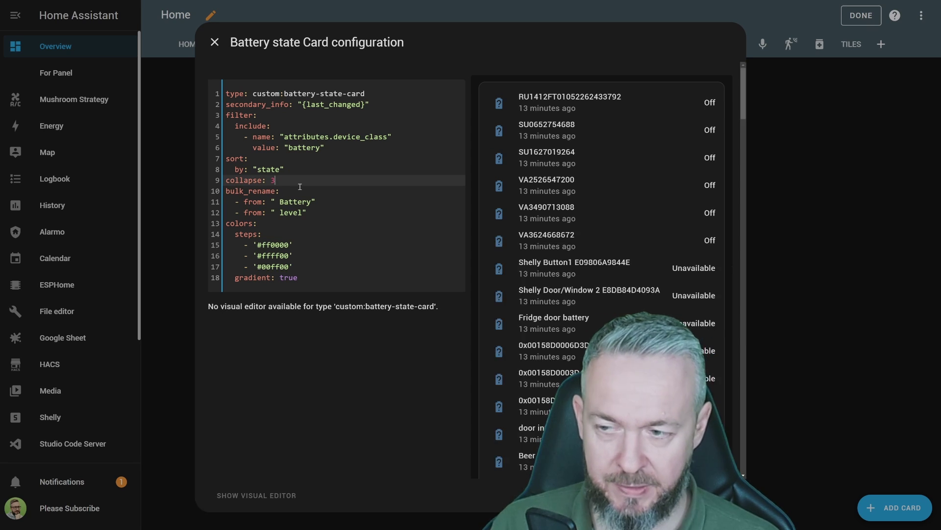
{"action": "type", "text": "3"}
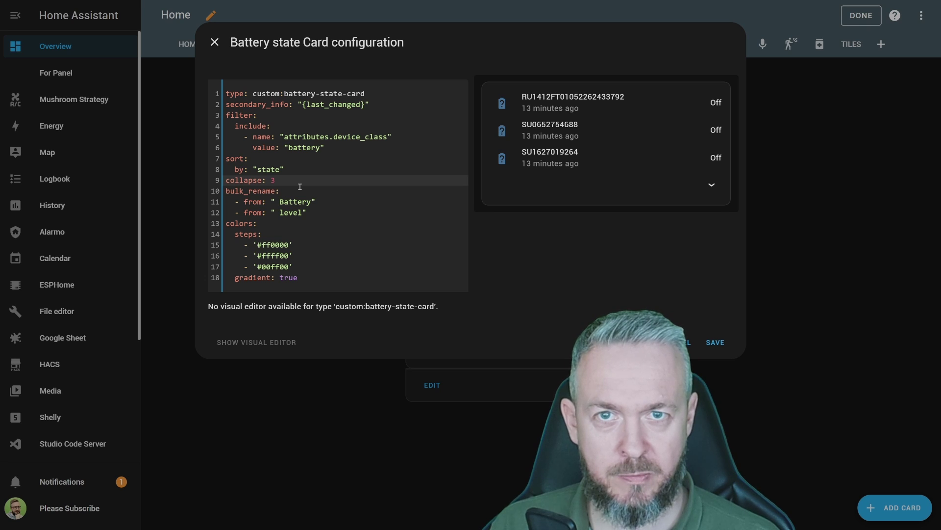
{"action": "key", "text": "BackSpace"}
{"action": "type", "text": "10"}
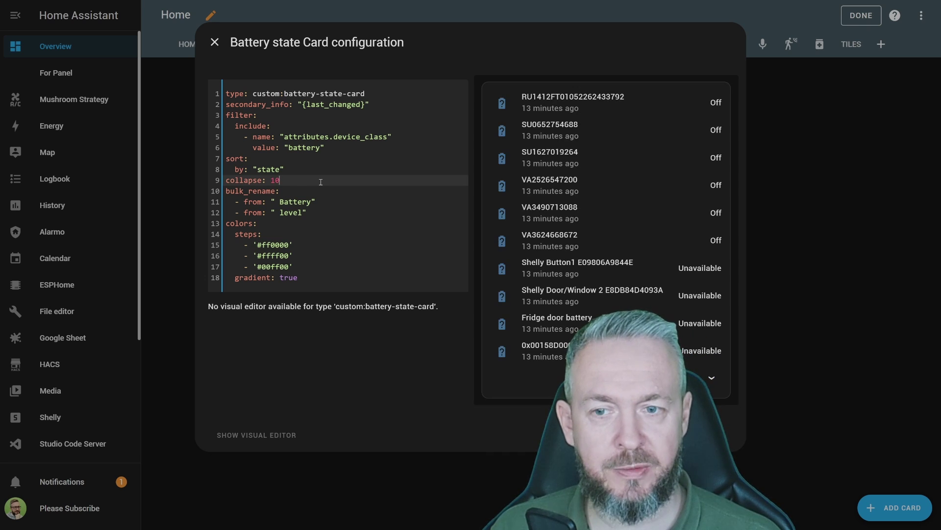
Save the filtered battery card to the HACS view and expand its collapsed battery list
{"action": "key", "text": "ctrl+s"}
{"action": "left_click", "coordinate": [797, 295]}
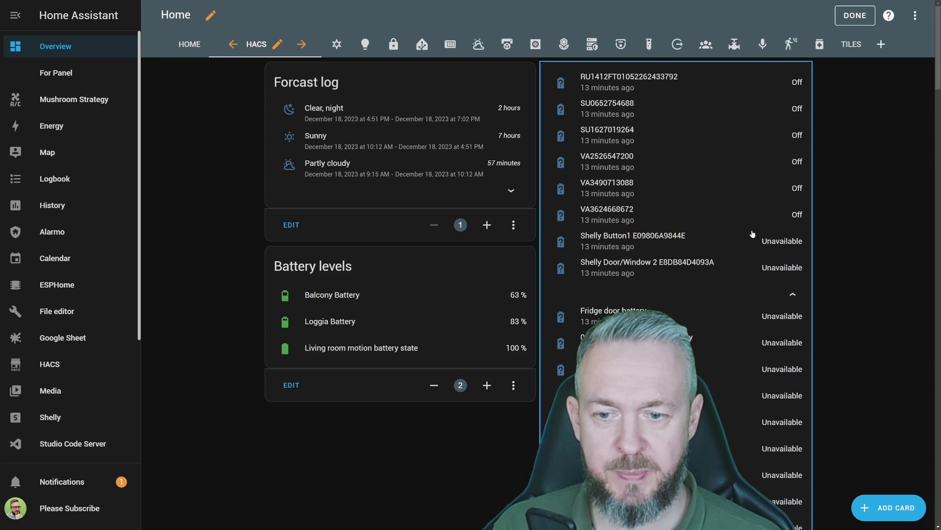
Examine the expanded list of battery devices in the filtered card, from unavailable and unknown entries through to those with percentage levels
{"action": "scroll", "coordinate": [740, 250], "scroll_direction": "down", "scroll_amount": 12}
{"action": "scroll", "coordinate": [737, 257], "scroll_direction": "down", "scroll_amount": 12}
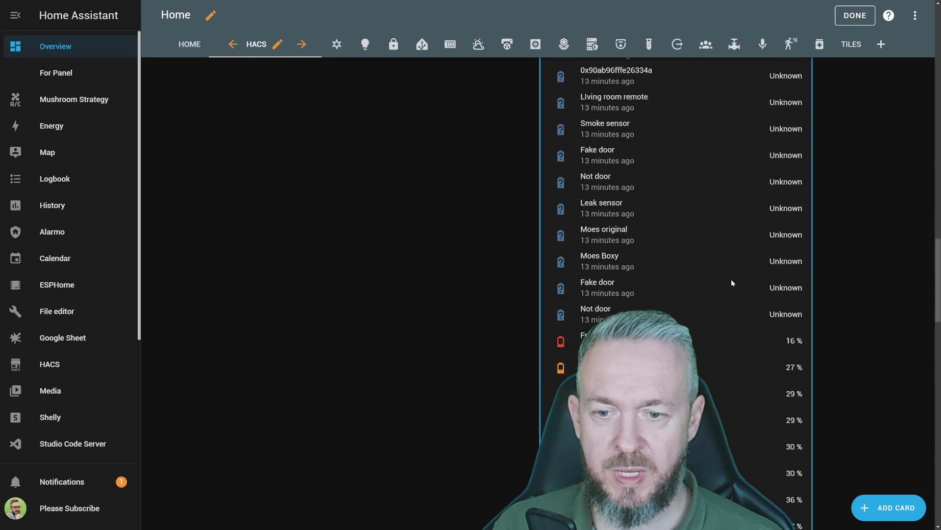
{"action": "scroll", "coordinate": [725, 294], "scroll_direction": "down", "scroll_amount": 3}
{"action": "scroll", "coordinate": [725, 300], "scroll_direction": "up", "scroll_amount": 15}
{"action": "scroll", "coordinate": [722, 308], "scroll_direction": "up", "scroll_amount": 15}
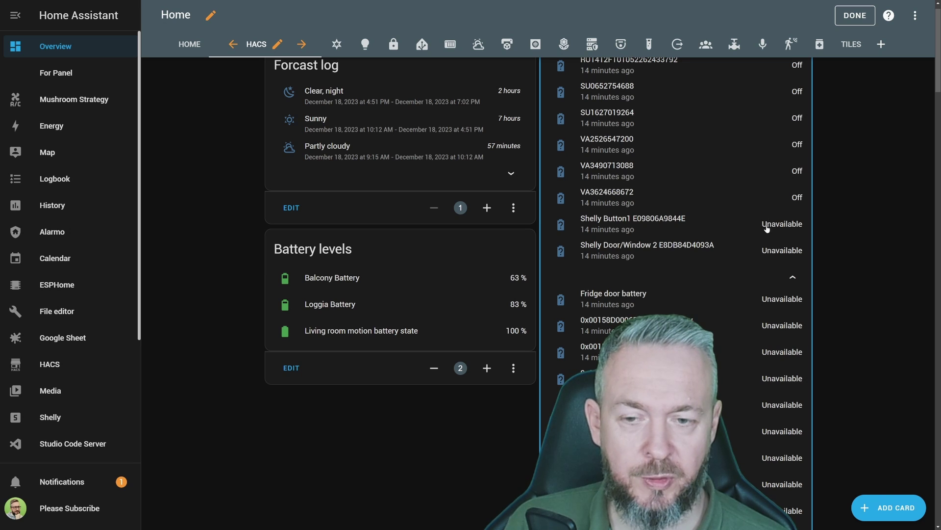
{"action": "scroll", "coordinate": [735, 324], "scroll_direction": "down", "scroll_amount": 10}
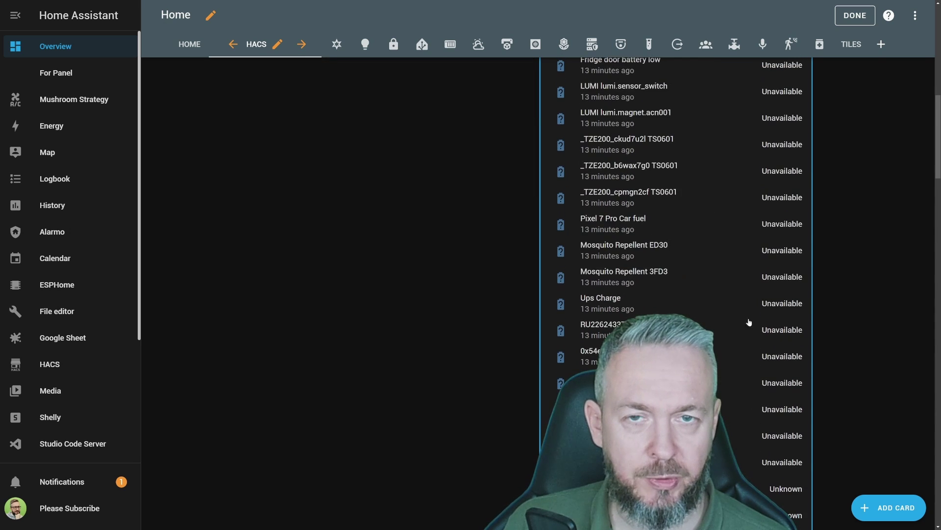
{"action": "scroll", "coordinate": [746, 300], "scroll_direction": "down", "scroll_amount": 4}
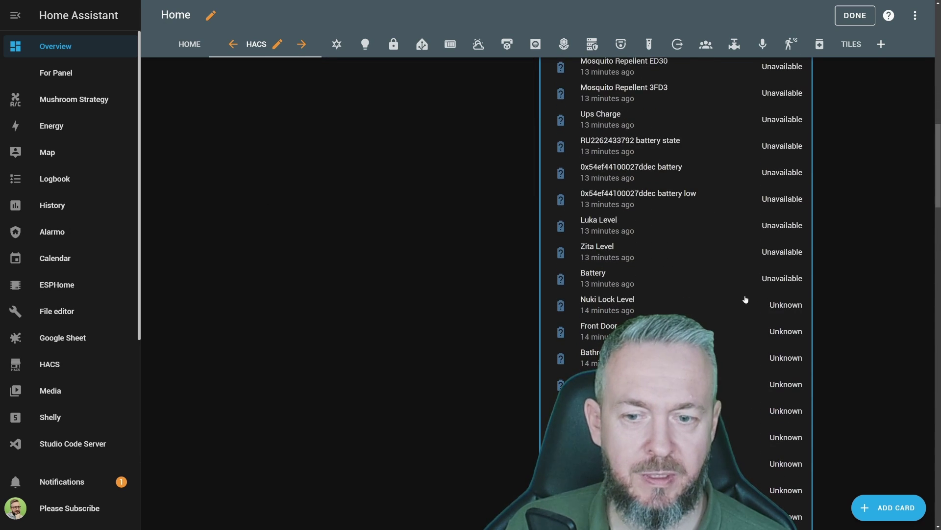
{"action": "scroll", "coordinate": [745, 298], "scroll_direction": "down", "scroll_amount": 3}
{"action": "scroll", "coordinate": [776, 359], "scroll_direction": "down", "scroll_amount": 4}
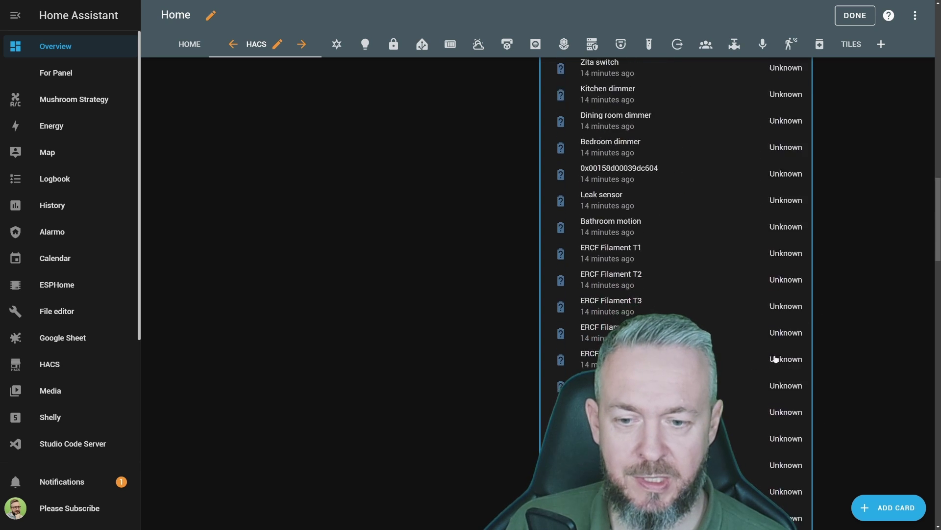
{"action": "scroll", "coordinate": [775, 358], "scroll_direction": "down", "scroll_amount": 5}
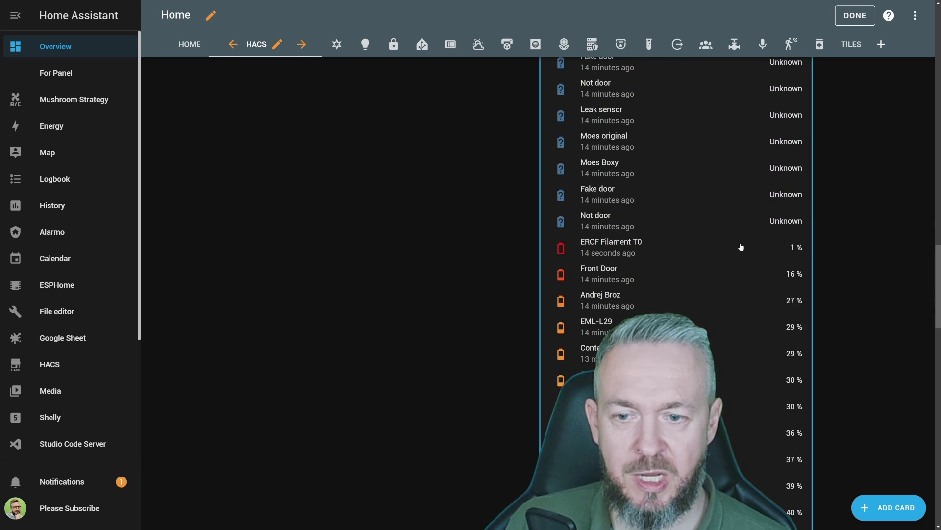
{"action": "scroll", "coordinate": [795, 260], "scroll_direction": "down", "scroll_amount": 12}
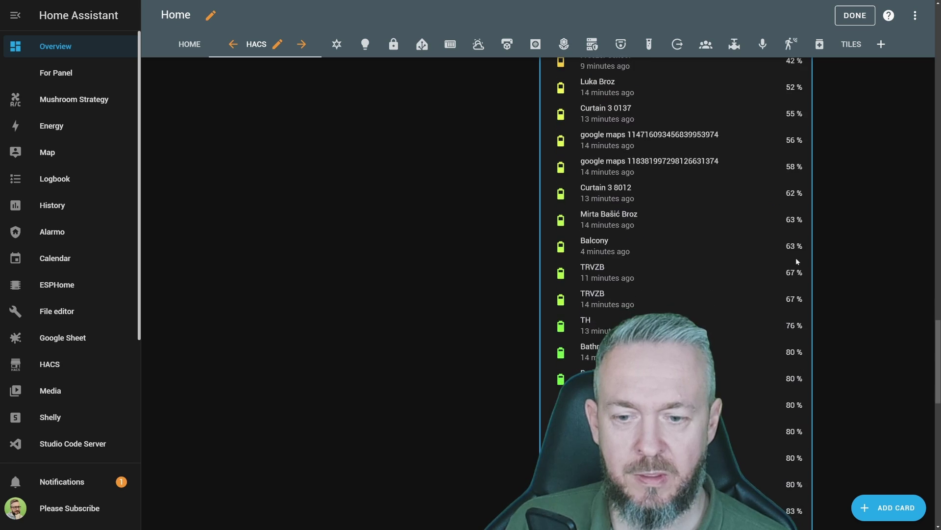
{"action": "scroll", "coordinate": [792, 276], "scroll_direction": "down", "scroll_amount": 8}
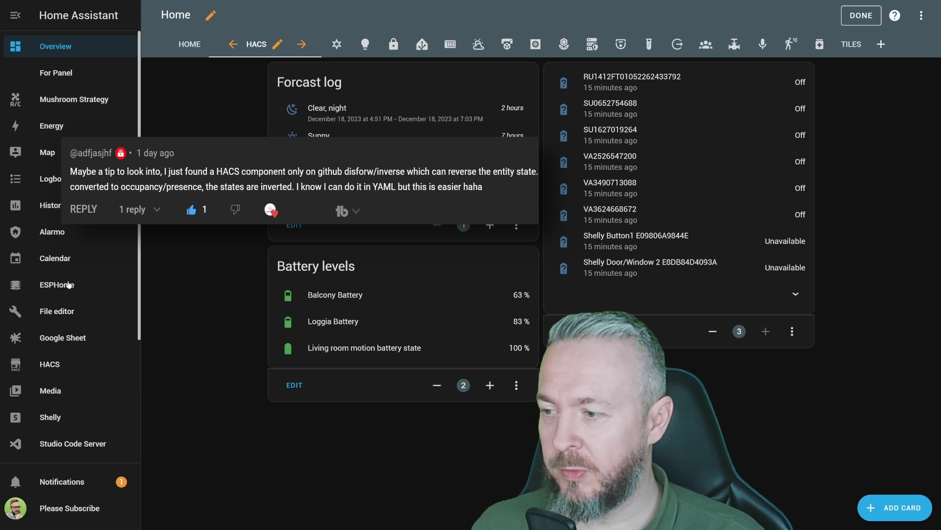
Search the HACS integration repositories for "invers" and download the Inverse integration
{"action": "left_click", "coordinate": [66, 366]}
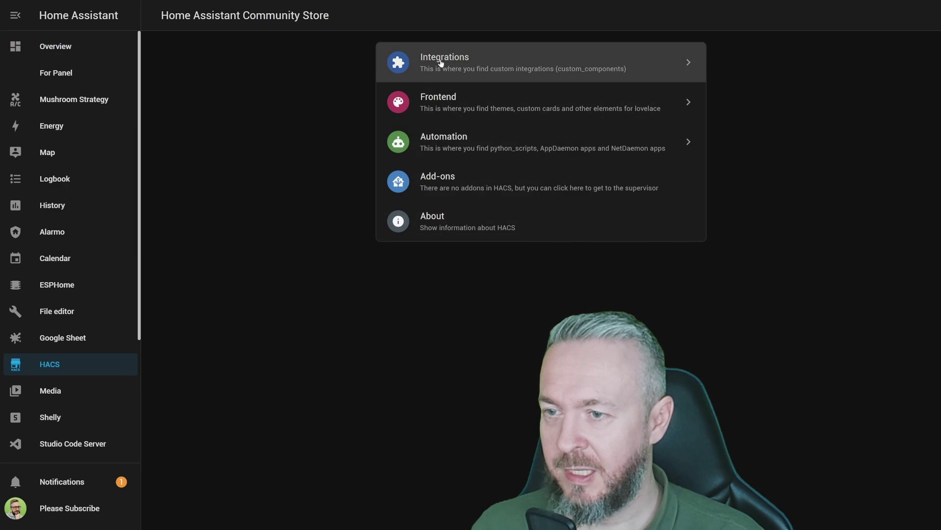
{"action": "left_click", "coordinate": [431, 63]}
{"action": "left_click", "coordinate": [811, 511]}
{"action": "type", "text": "BATTER"}
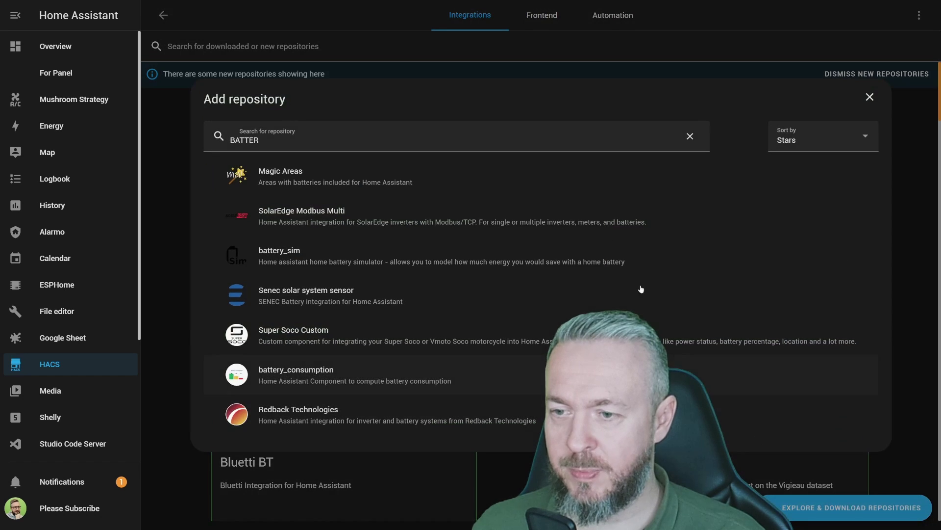
{"action": "key", "text": "BackSpace"}
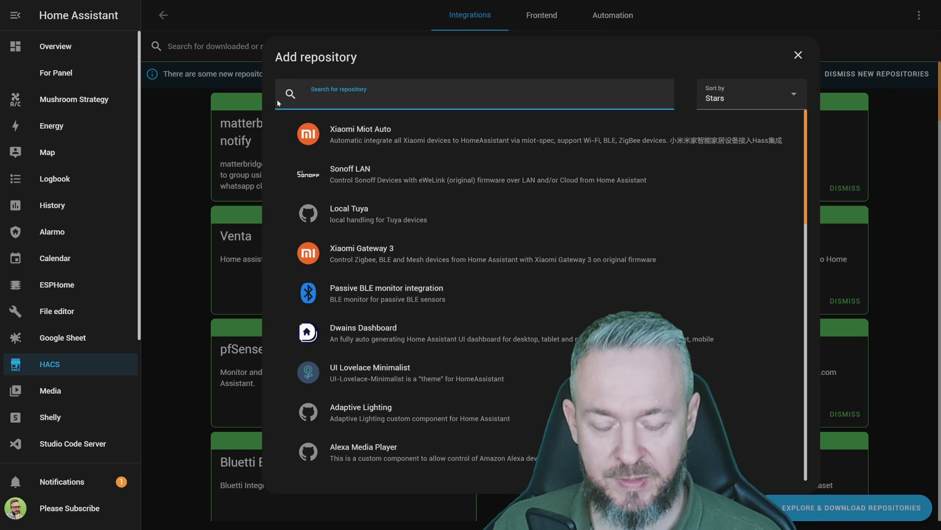
{"action": "type", "text": "foxess"}
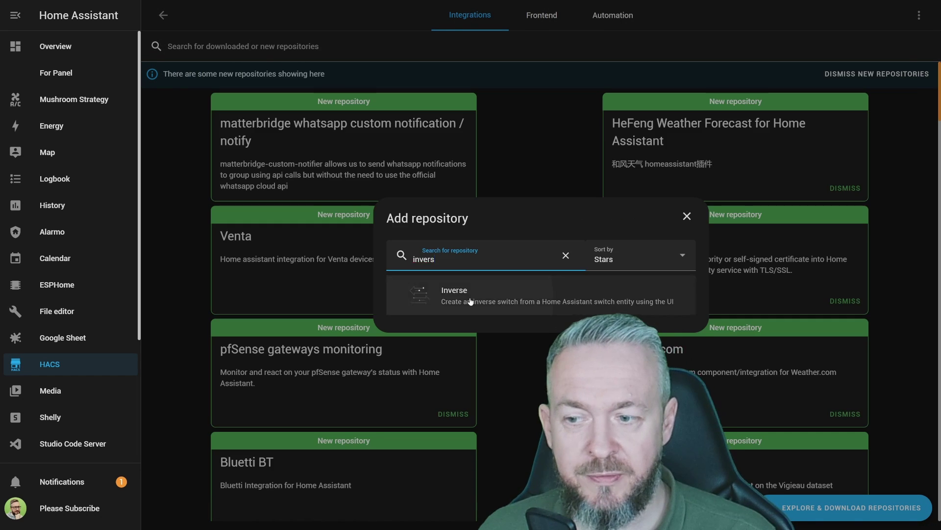
{"action": "left_click", "coordinate": [498, 284]}
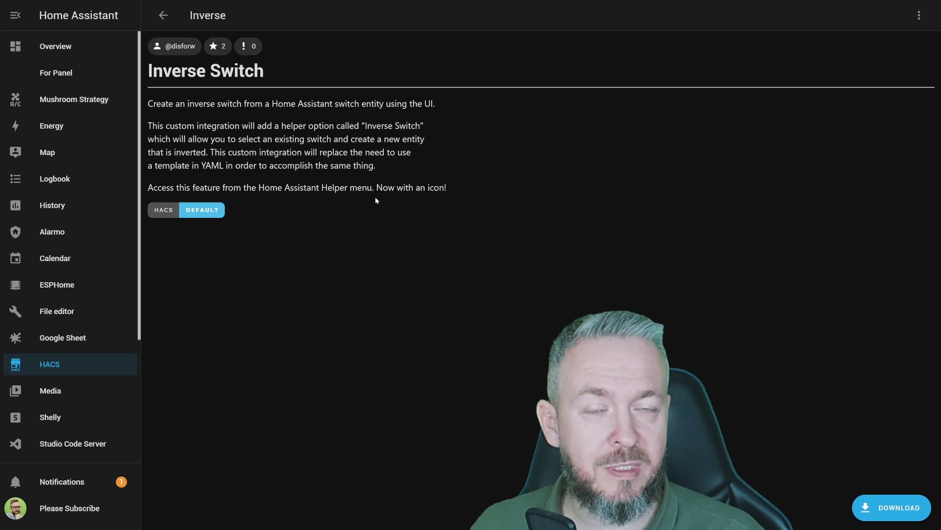
{"action": "left_click", "coordinate": [898, 505]}
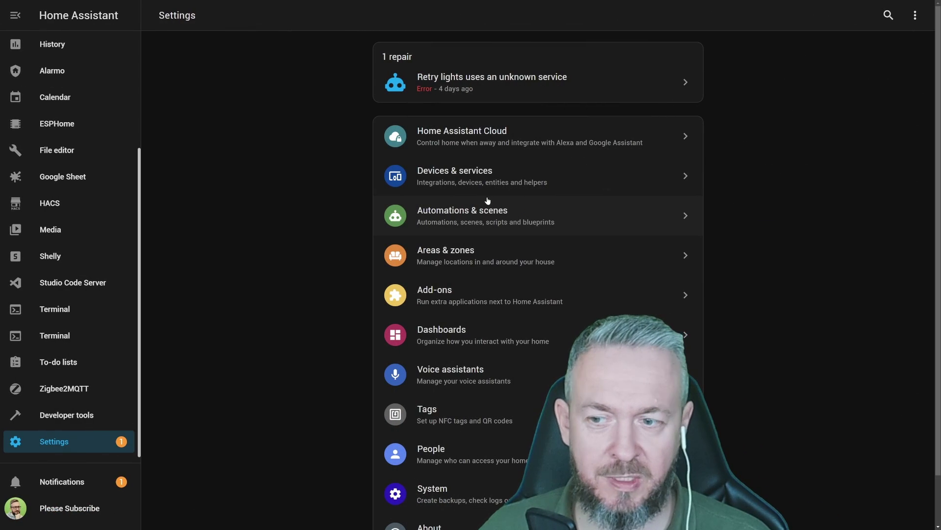
Create an Inverse Switch helper based on the Washing machine switch, switch.shelly_shplg_s_01e22b
{"action": "left_click", "coordinate": [722, 178]}
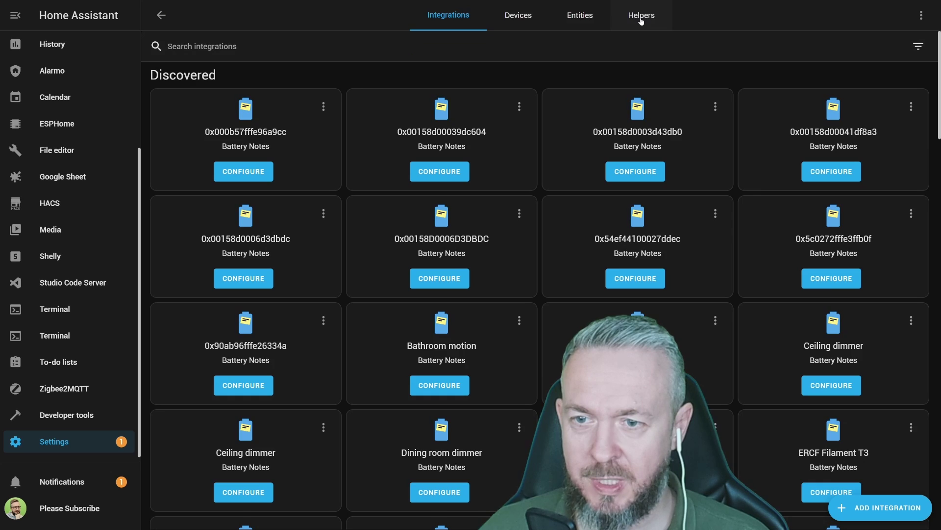
{"action": "left_click", "coordinate": [641, 18]}
{"action": "left_click", "coordinate": [881, 508]}
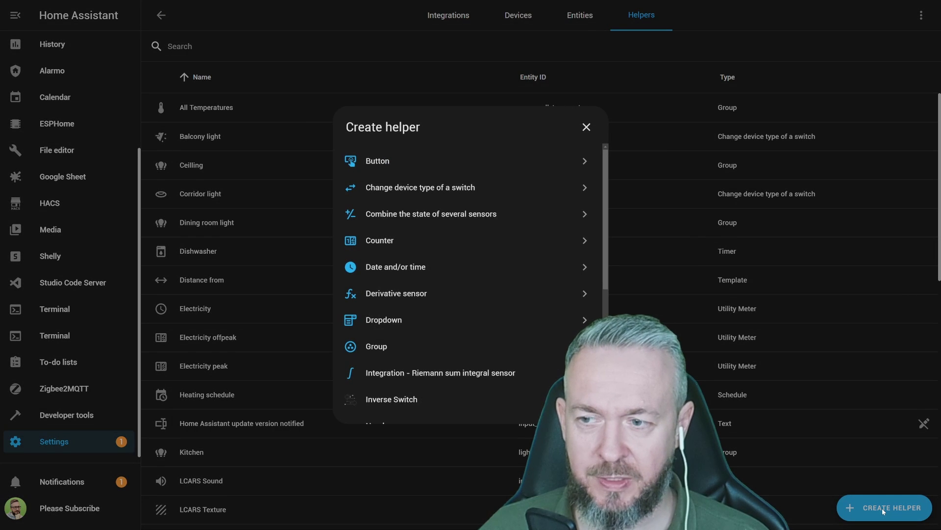
{"action": "scroll", "coordinate": [491, 342], "scroll_direction": "down", "scroll_amount": 2}
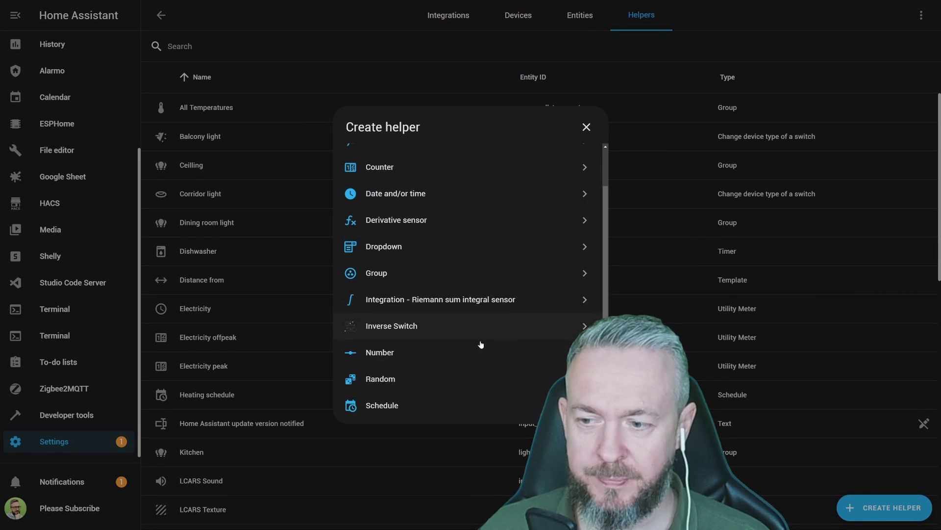
{"action": "left_click", "coordinate": [373, 325]}
{"action": "left_click", "coordinate": [408, 271]}
{"action": "type", "text": "wash"}
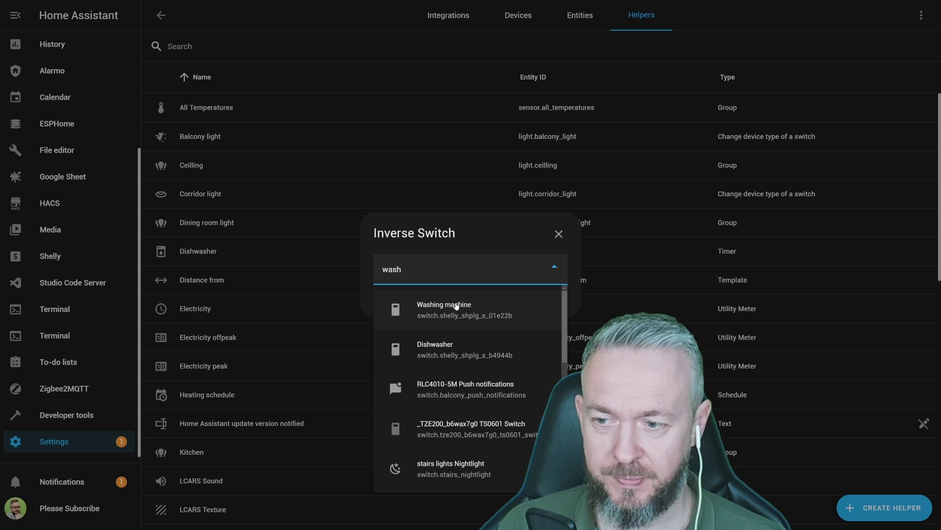
{"action": "left_click", "coordinate": [456, 306]}
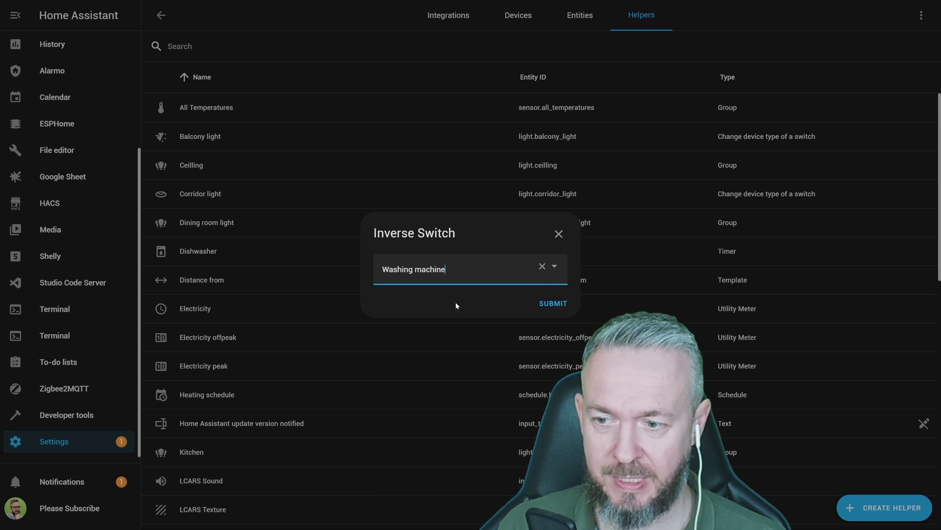
{"action": "left_click", "coordinate": [553, 302]}
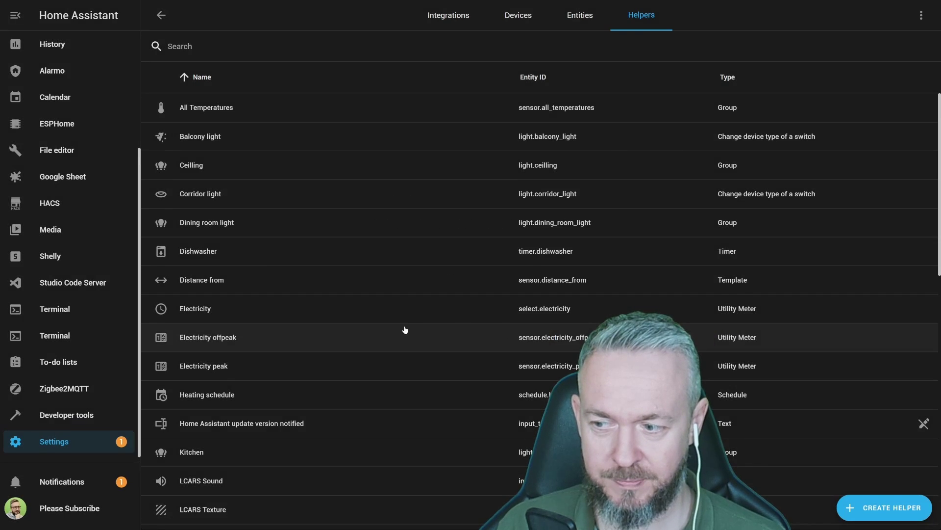
Open the Washing machine helper of type Inverse Switch and toggle it on
{"action": "scroll", "coordinate": [405, 330], "scroll_direction": "down", "scroll_amount": 10}
{"action": "left_click", "coordinate": [564, 448]}
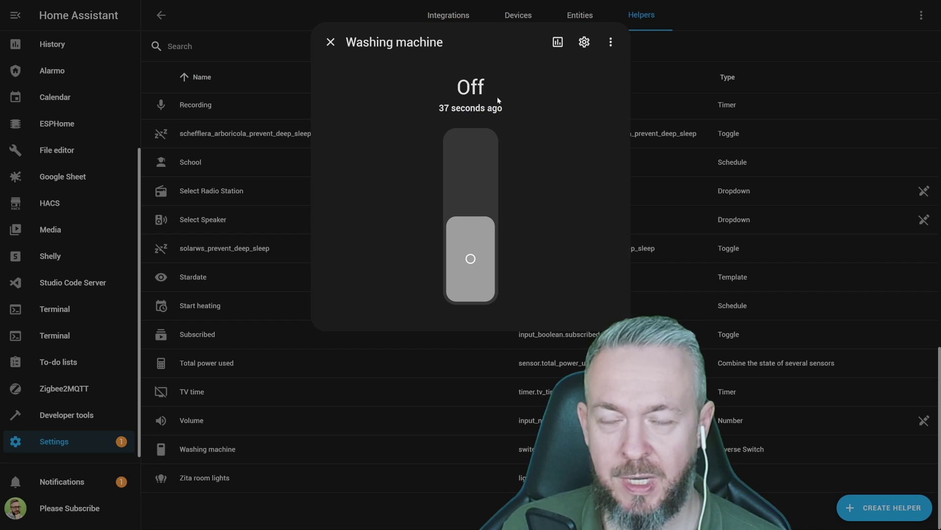
{"action": "left_click", "coordinate": [479, 144]}
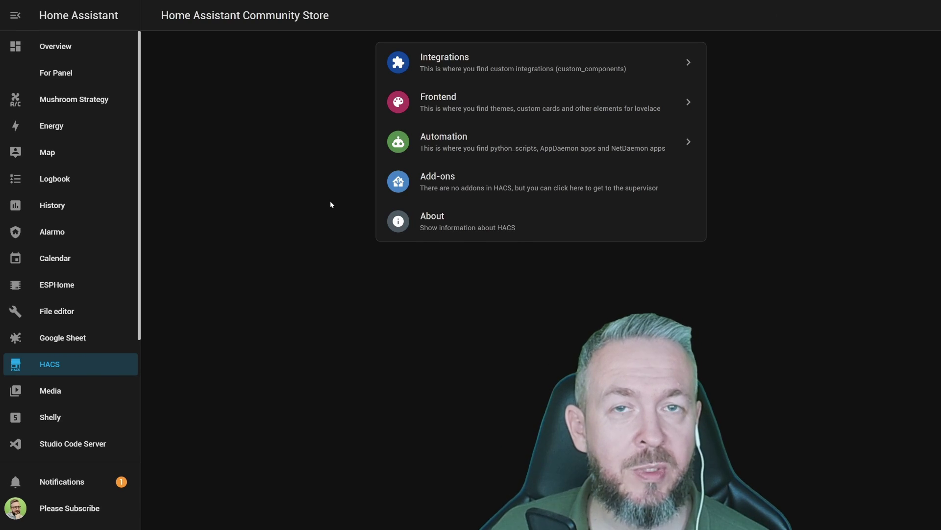
Search the HACS integration repositories for "thermal" and download version 2.2.0 of Thermal Comfort
{"action": "left_click", "coordinate": [446, 62]}
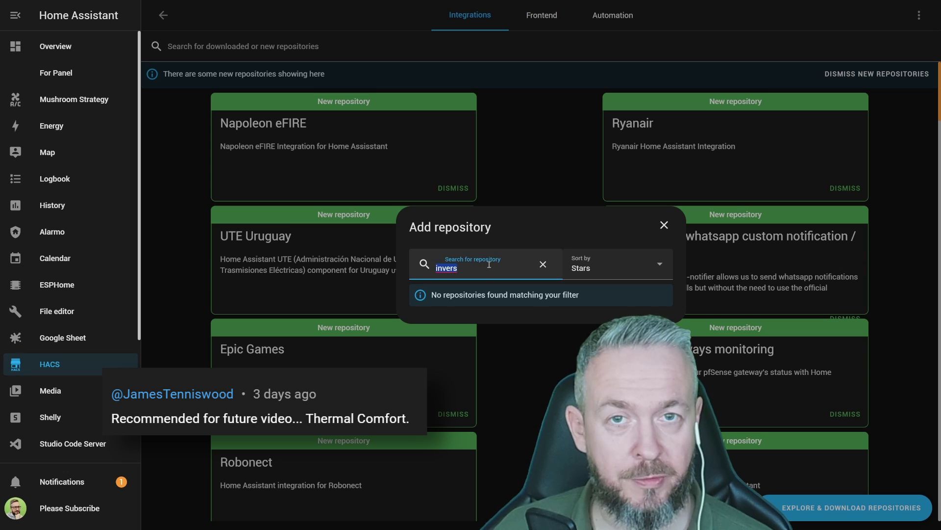
{"action": "type", "text": "thermal"}
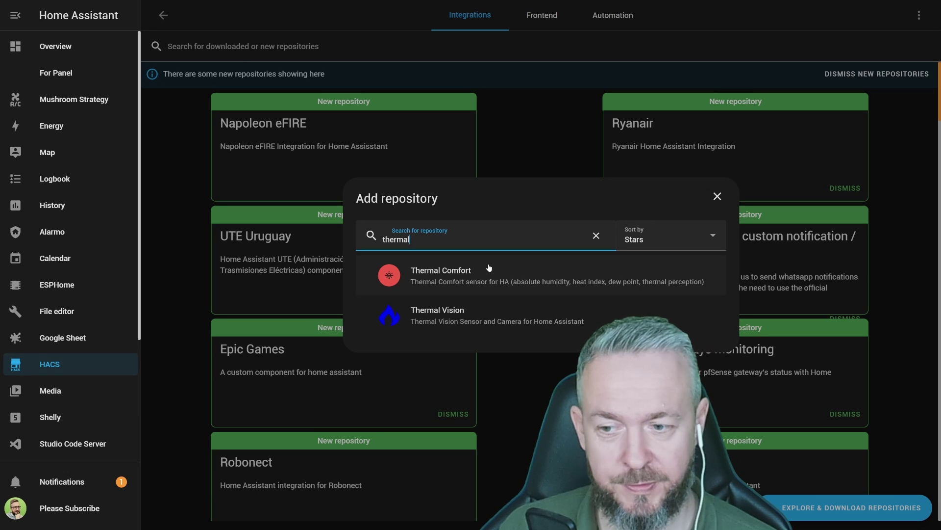
{"action": "left_click", "coordinate": [472, 276]}
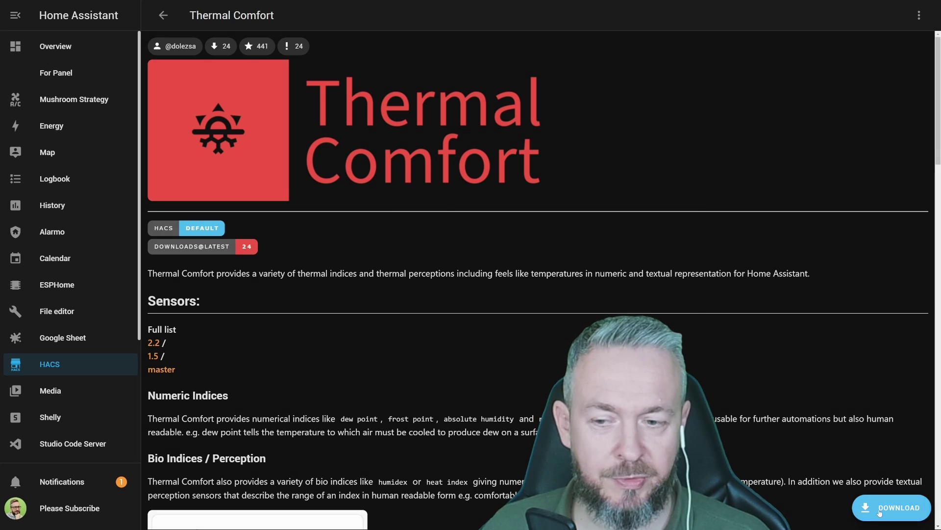
{"action": "left_click", "coordinate": [861, 516]}
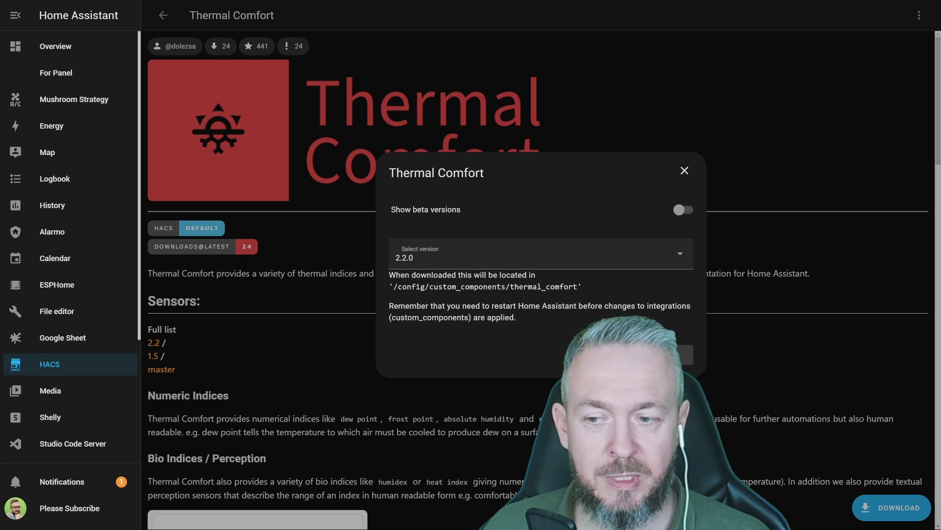
{"action": "left_click", "coordinate": [684, 354]}
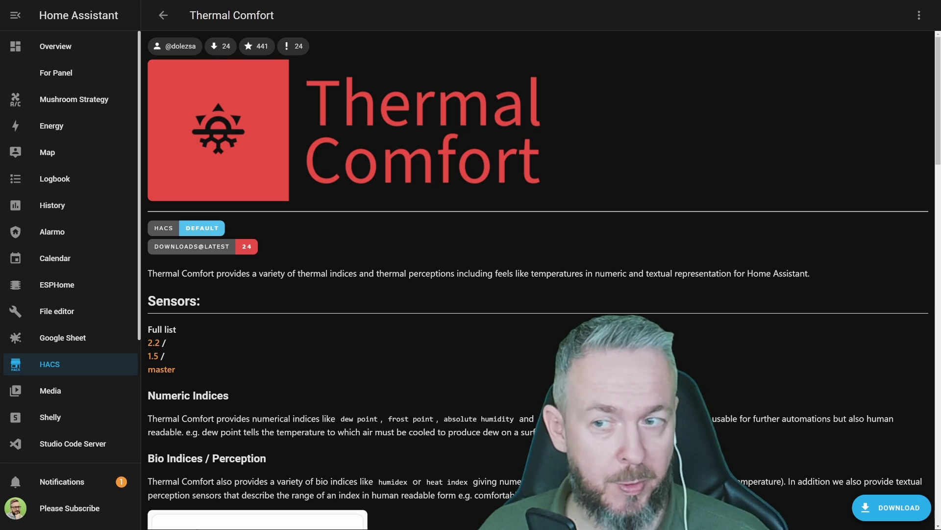
Download Thermal Comfort Icons version 1.3.0 from the HACS frontend repositories and reload the browser
{"action": "left_click", "coordinate": [163, 15]}
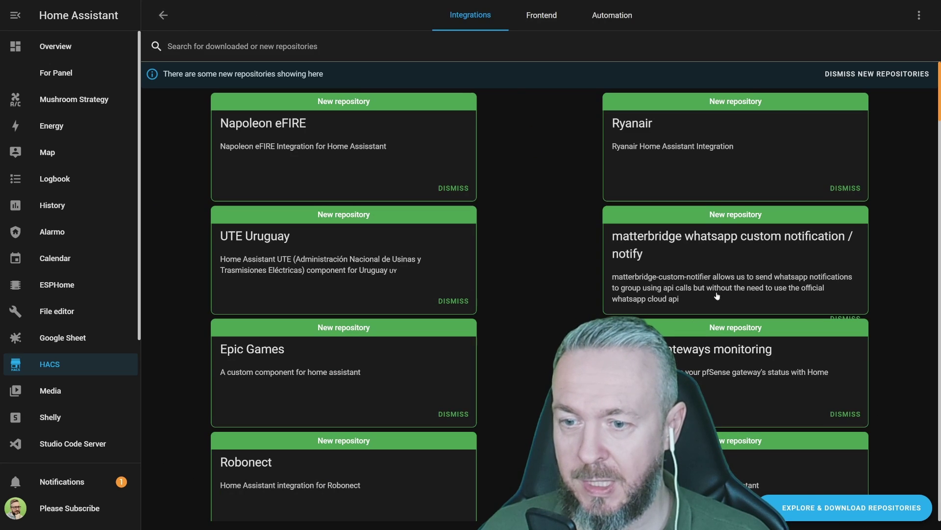
{"action": "left_click", "coordinate": [560, 16]}
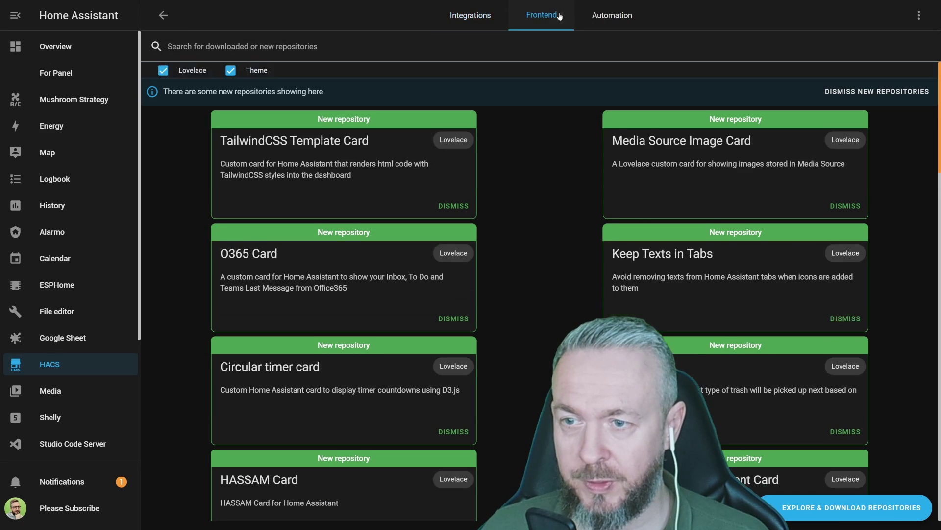
{"action": "left_click", "coordinate": [820, 507]}
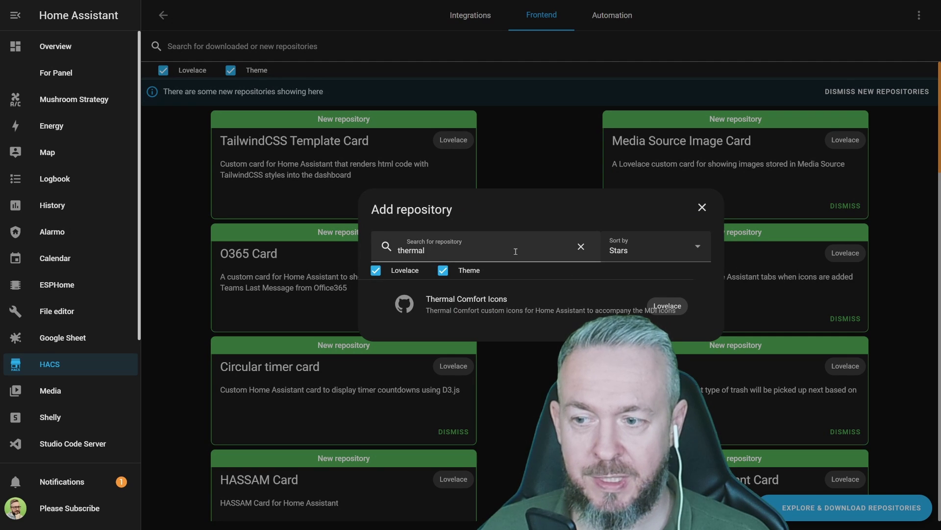
{"action": "left_click", "coordinate": [458, 313]}
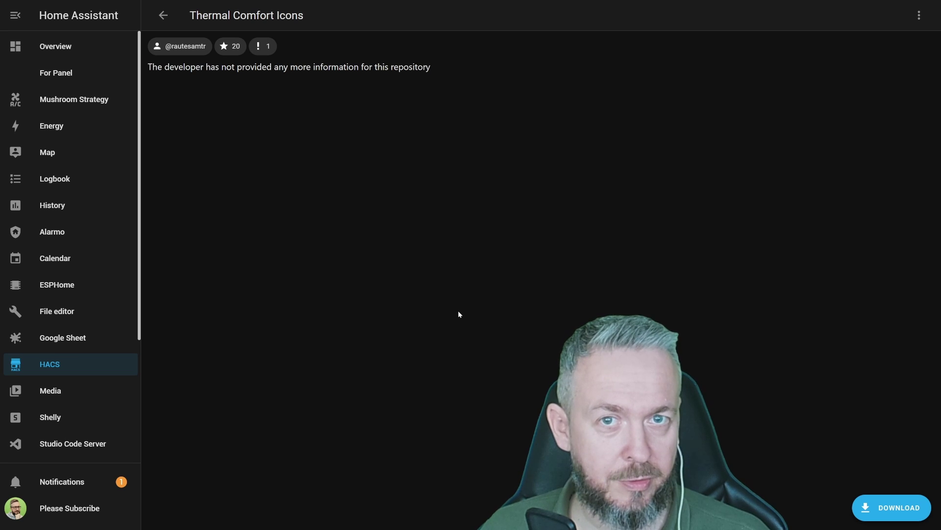
{"action": "left_click", "coordinate": [891, 508]}
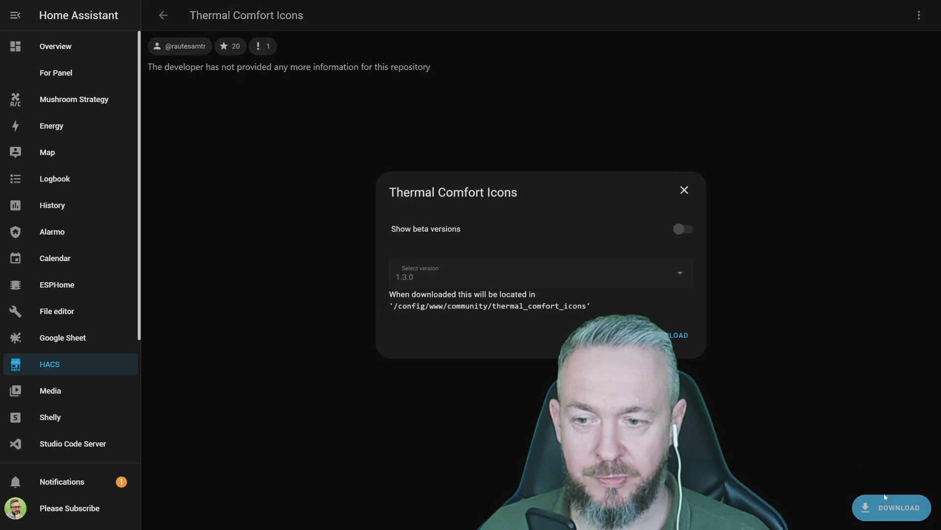
{"action": "left_click", "coordinate": [674, 337]}
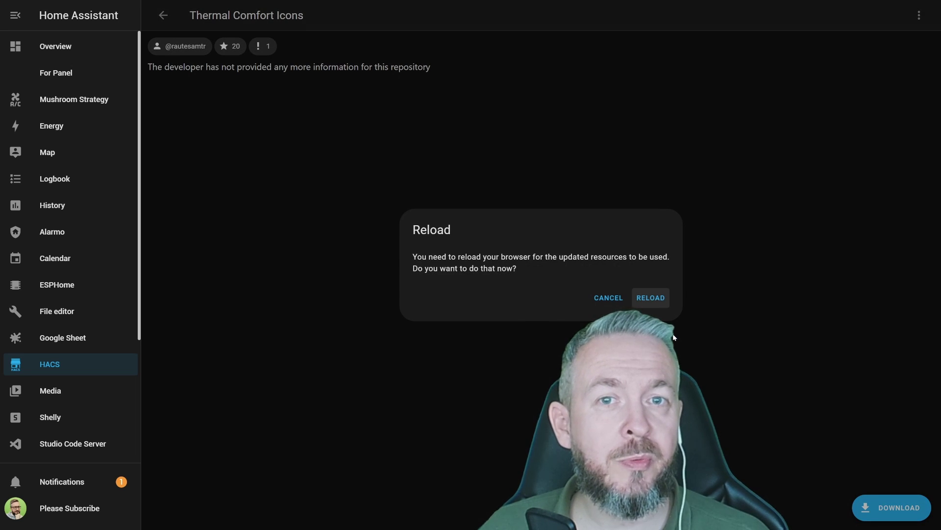
{"action": "left_click", "coordinate": [651, 297]}
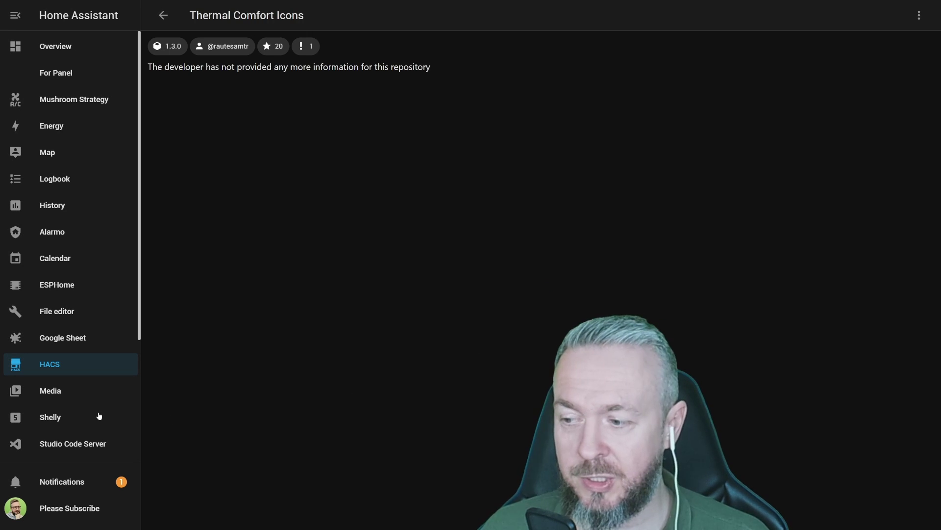
Open the developer tools and start a restart of Home Assistant
{"action": "scroll", "coordinate": [66, 441], "scroll_direction": "down", "scroll_amount": 5}
{"action": "left_click", "coordinate": [68, 416]}
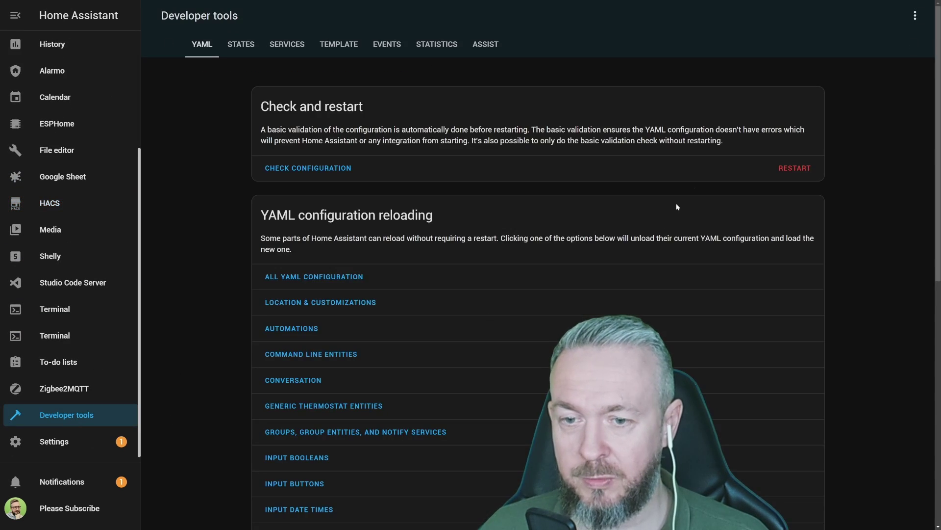
{"action": "left_click", "coordinate": [793, 170]}
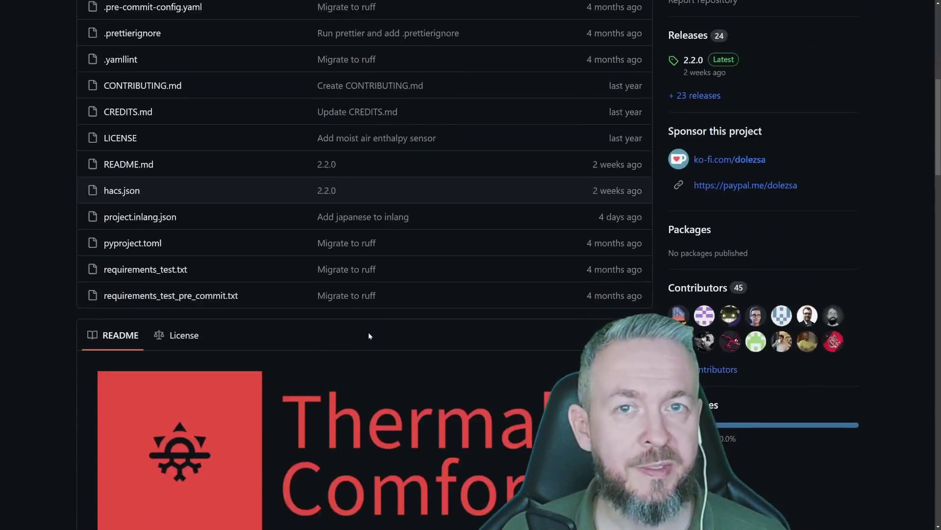
Read the Thermal Comfort README on GitHub, covering the sensors, the example card and the usage section
{"action": "scroll", "coordinate": [369, 336], "scroll_direction": "down", "scroll_amount": 3}
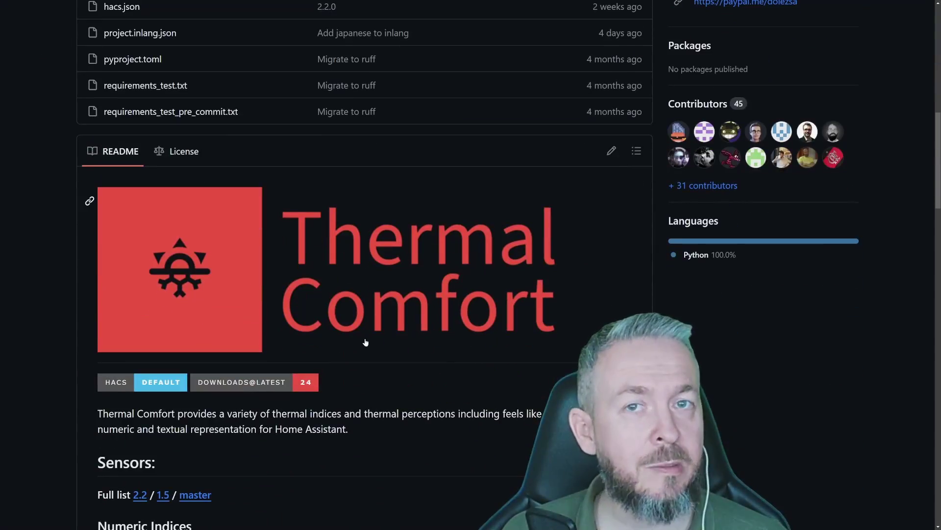
{"action": "scroll", "coordinate": [365, 342], "scroll_direction": "down", "scroll_amount": 6}
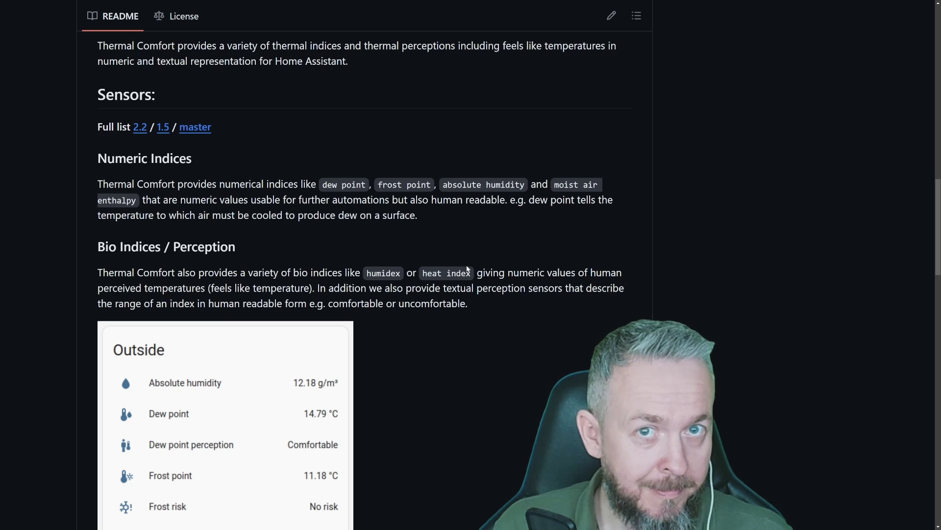
{"action": "scroll", "coordinate": [387, 389], "scroll_direction": "down", "scroll_amount": 4}
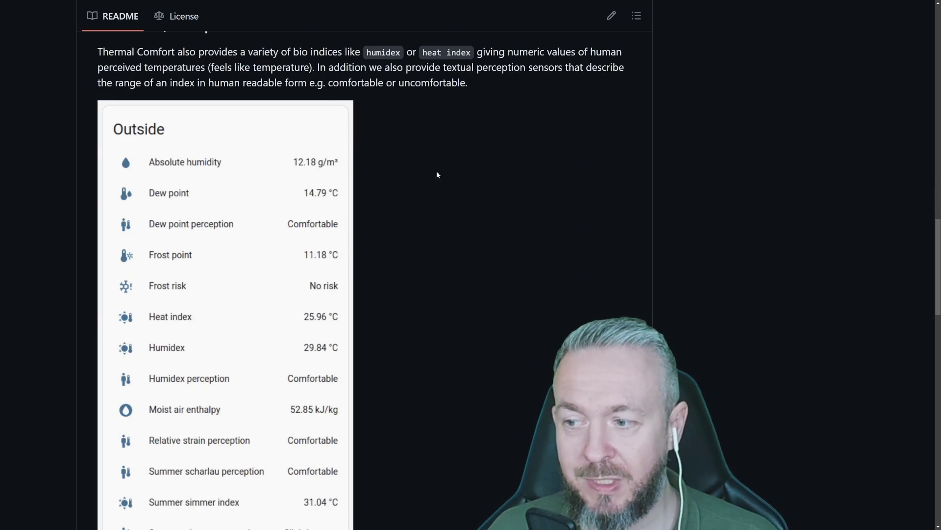
{"action": "scroll", "coordinate": [191, 184], "scroll_direction": "down", "scroll_amount": 2}
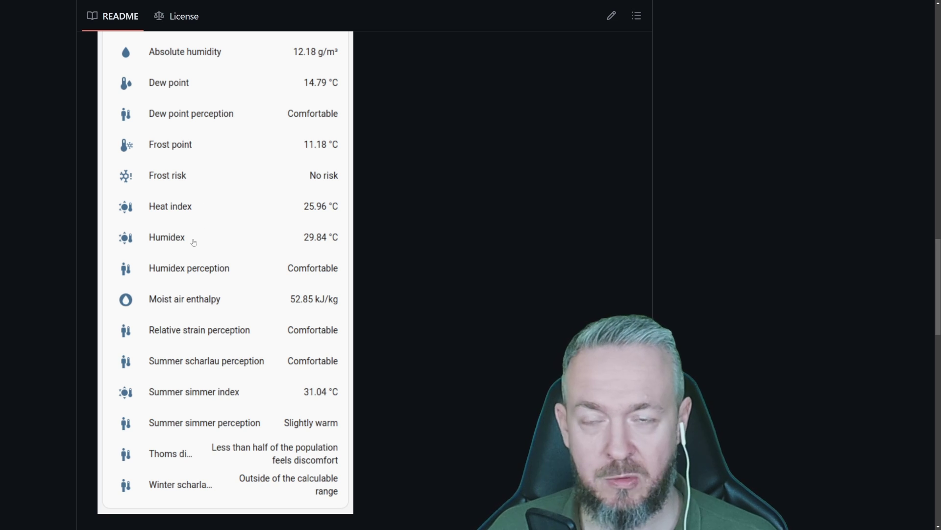
{"action": "scroll", "coordinate": [206, 275], "scroll_direction": "down", "scroll_amount": 3}
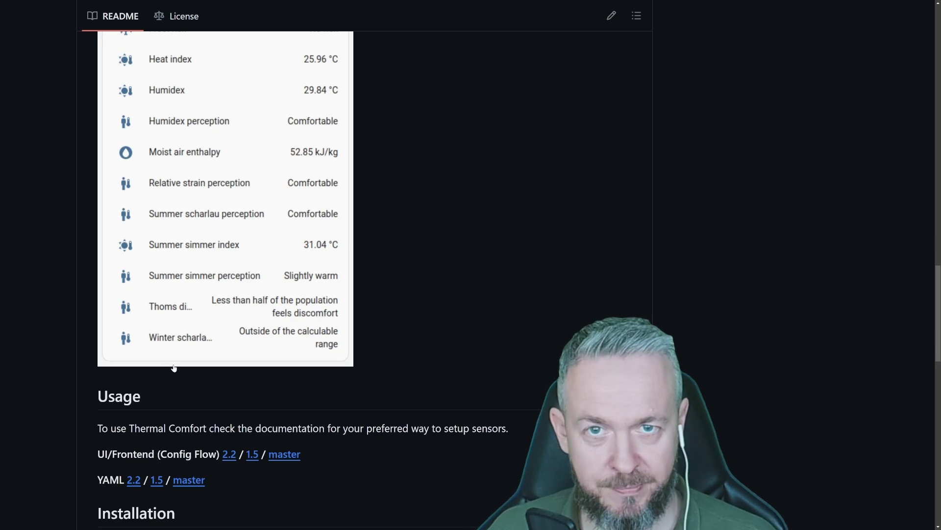
{"action": "scroll", "coordinate": [174, 368], "scroll_direction": "down", "scroll_amount": 2}
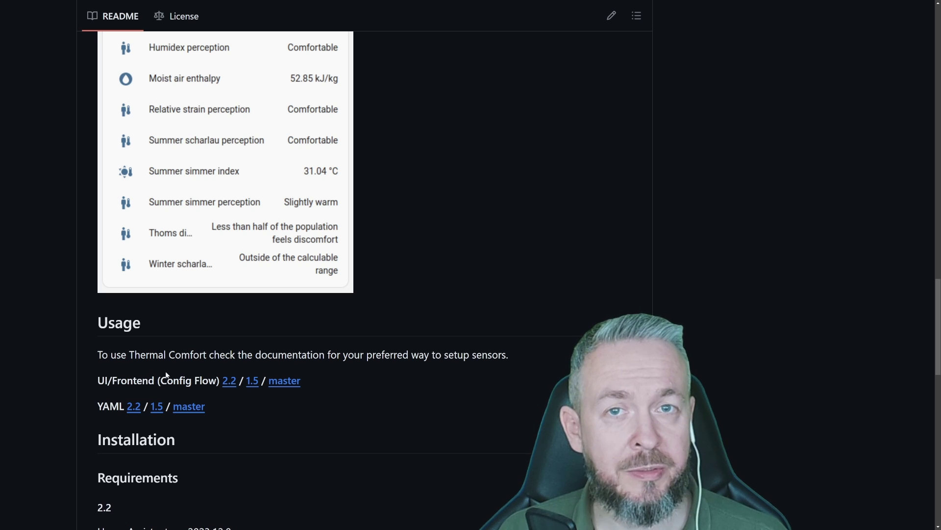
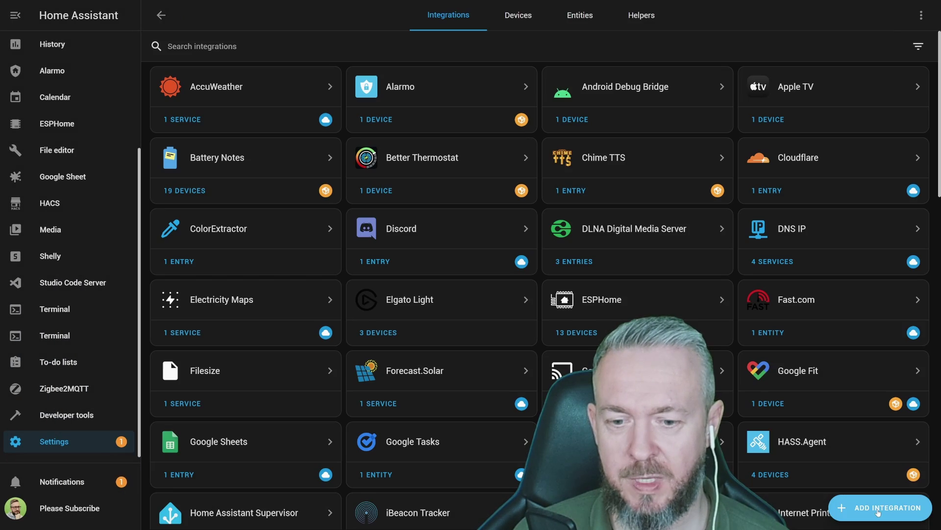
Search for "therm" among the available integrations in Home Assistant and start adding Thermal Comfort
{"action": "left_click", "coordinate": [877, 507]}
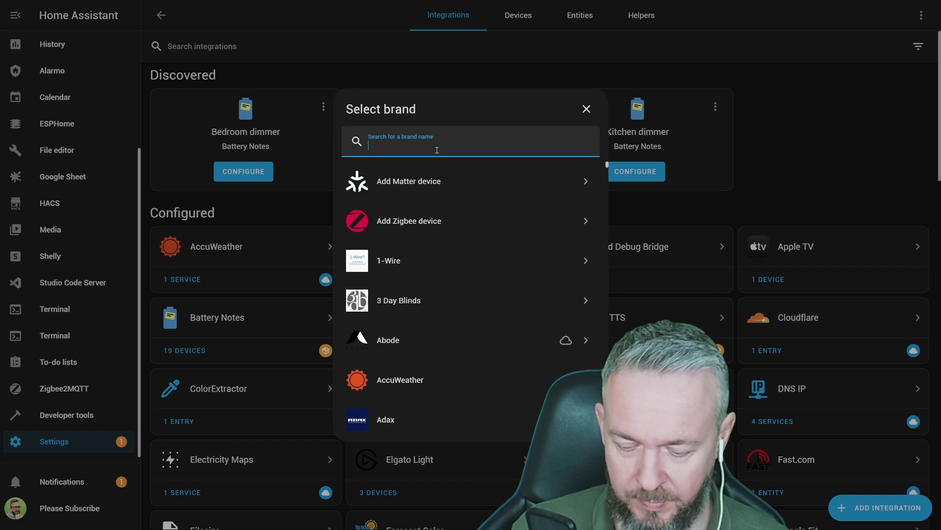
{"action": "type", "text": "therm"}
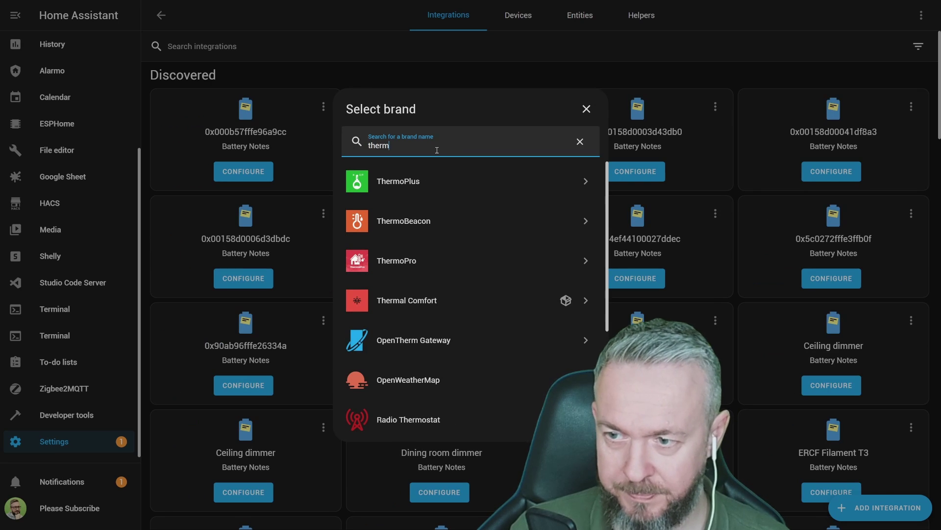
{"action": "left_click", "coordinate": [436, 305]}
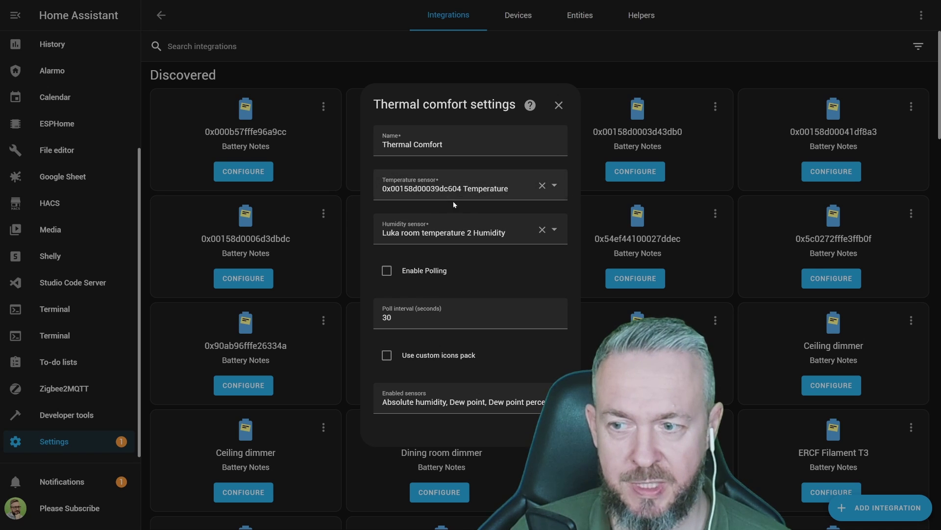
Set the Thermal Comfort temperature sensor to Balcony Temperature and the humidity sensor to Balcony Humidity
{"action": "left_click", "coordinate": [554, 187]}
{"action": "key", "text": "ctrl+a"}
{"action": "type", "text": "balc"}
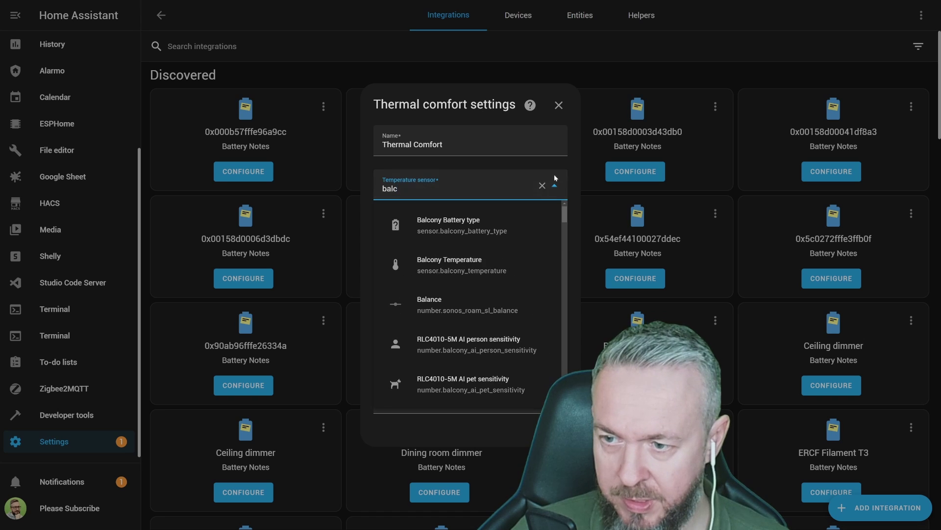
{"action": "left_click", "coordinate": [466, 270]}
{"action": "left_click", "coordinate": [492, 227]}
{"action": "key", "text": "ctrl+a"}
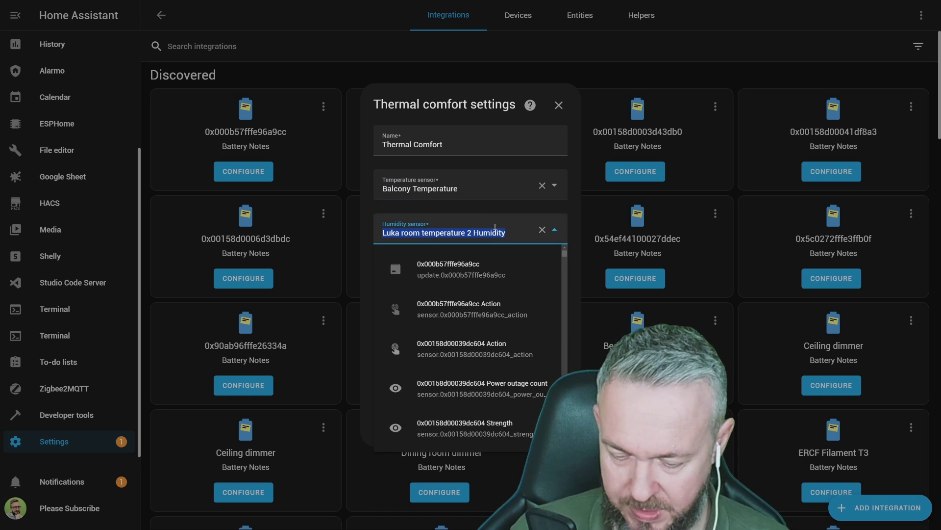
{"action": "type", "text": "balc"}
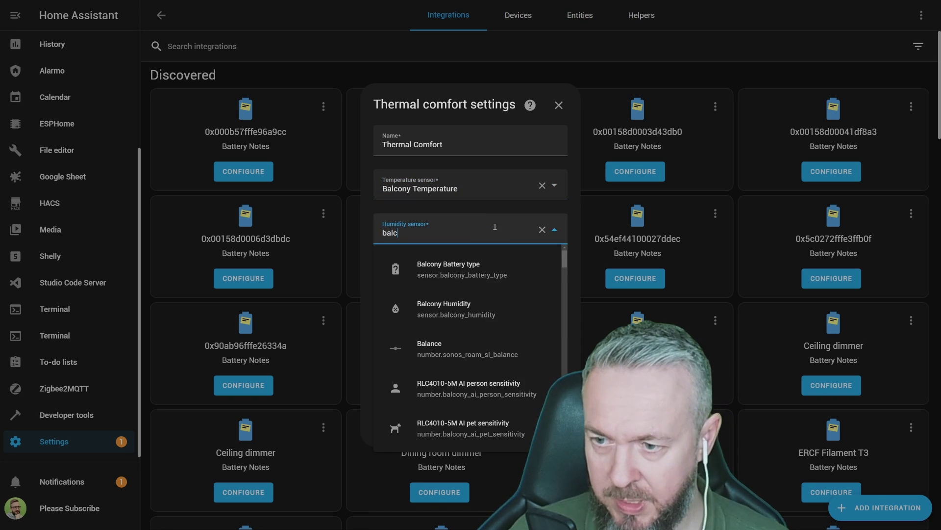
{"action": "left_click", "coordinate": [506, 300]}
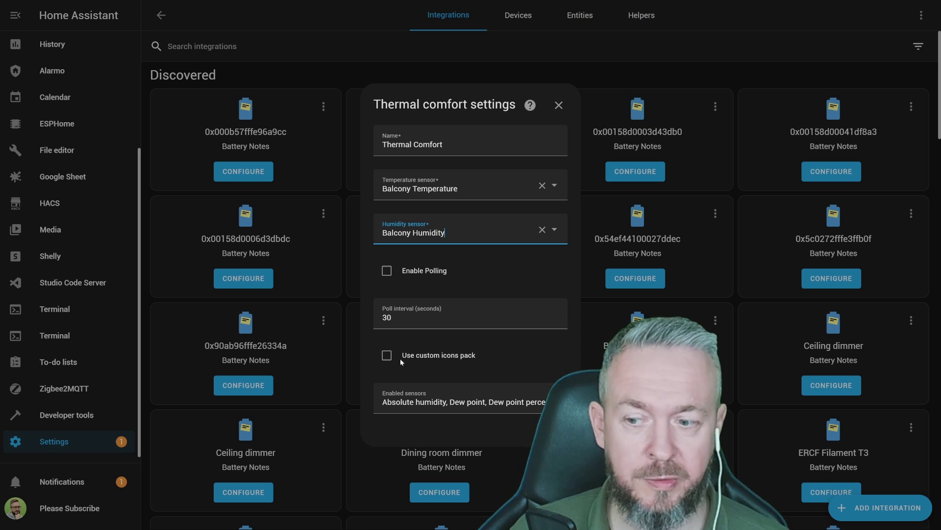
Enable the custom icons pack, check the list of enabled sensors and submit the Thermal Comfort settings
{"action": "left_click", "coordinate": [385, 357]}
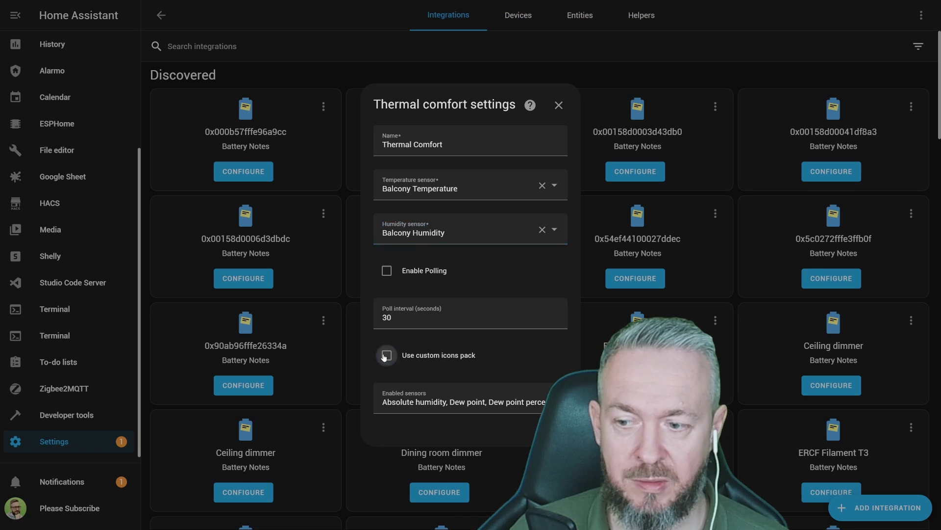
{"action": "left_click", "coordinate": [442, 401]}
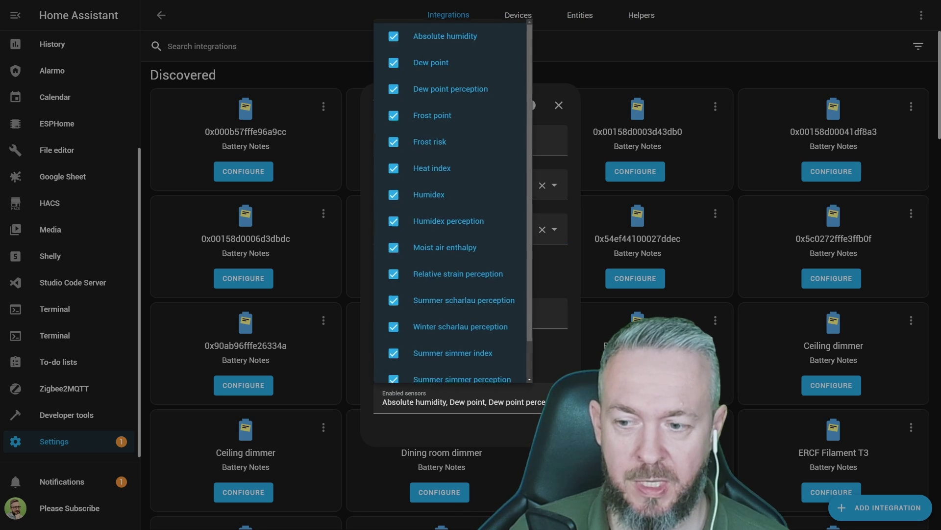
{"action": "scroll", "coordinate": [456, 211], "scroll_direction": "down", "scroll_amount": 1}
{"action": "scroll", "coordinate": [443, 227], "scroll_direction": "up", "scroll_amount": 1}
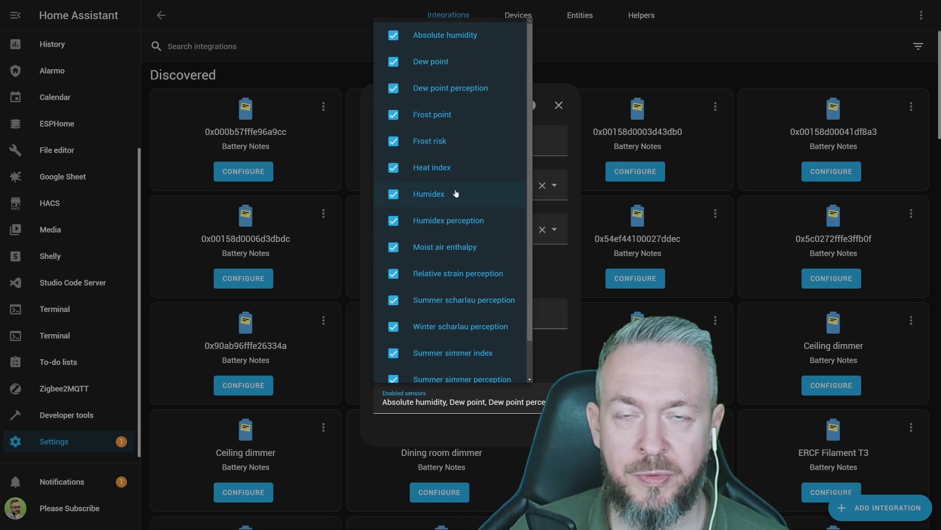
{"action": "scroll", "coordinate": [430, 157], "scroll_direction": "down", "scroll_amount": 2}
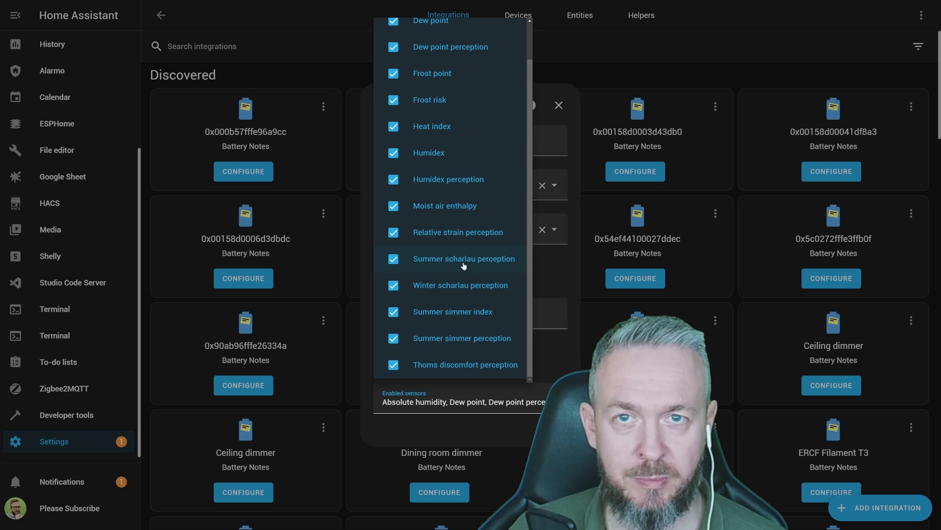
{"action": "key", "text": "Escape"}
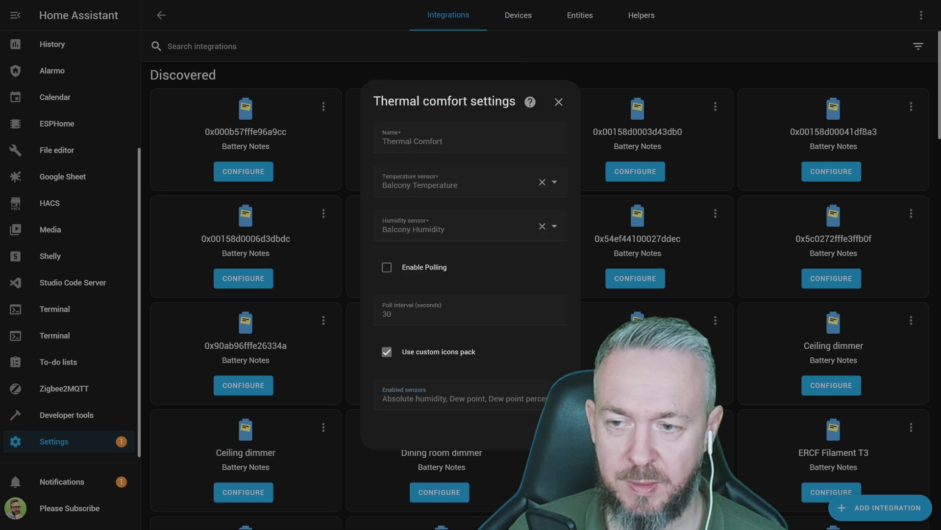
{"action": "left_click", "coordinate": [554, 431]}
Assign the Thermal Comfort device to the Balcony area and finish the setup
{"action": "left_click", "coordinate": [474, 298]}
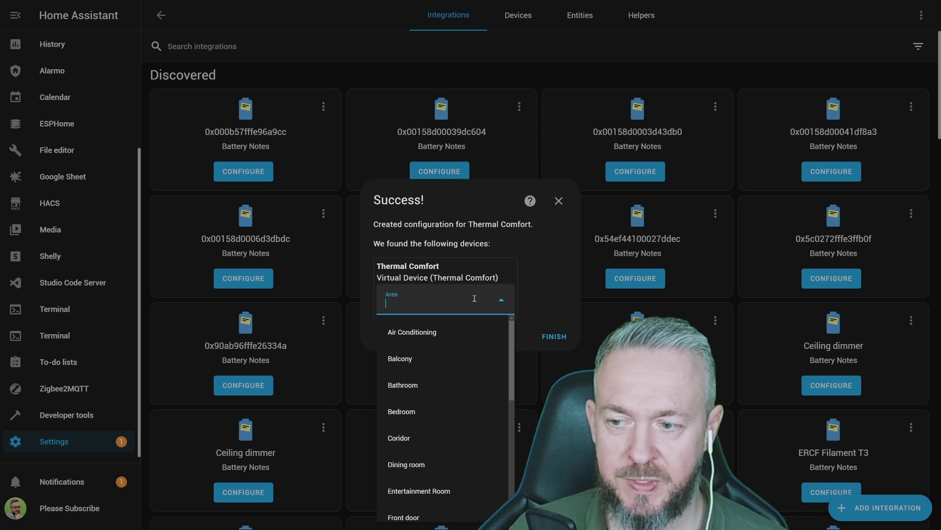
{"action": "left_click", "coordinate": [433, 361]}
{"action": "left_click", "coordinate": [554, 336]}
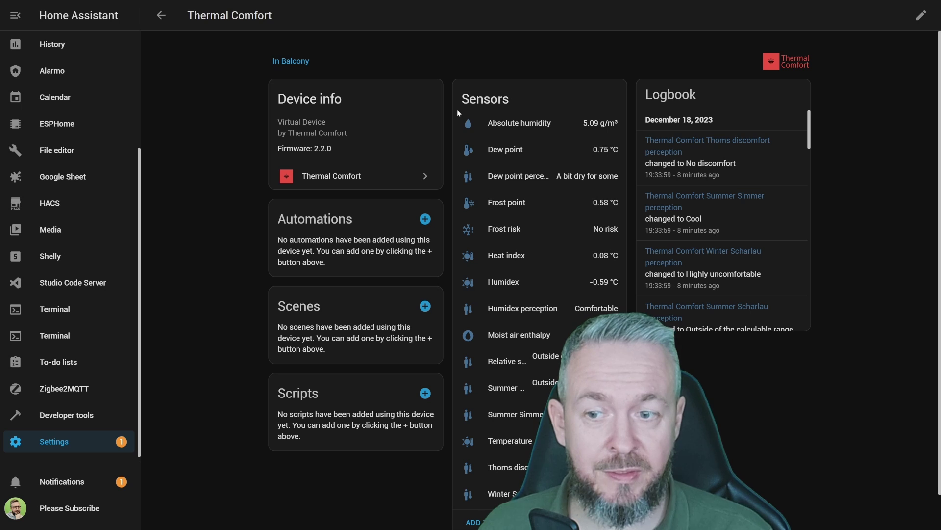
Review the sensors on the Thermal Comfort device page and the Thermal Comfort card on the HACS dashboard
{"action": "scroll", "coordinate": [563, 187], "scroll_direction": "down", "scroll_amount": 1}
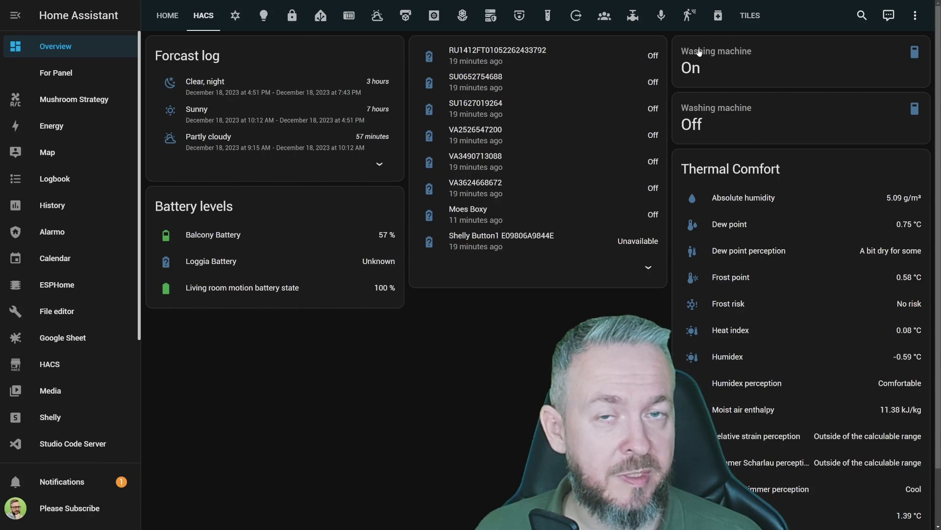
{"action": "scroll", "coordinate": [716, 184], "scroll_direction": "down", "scroll_amount": 2}
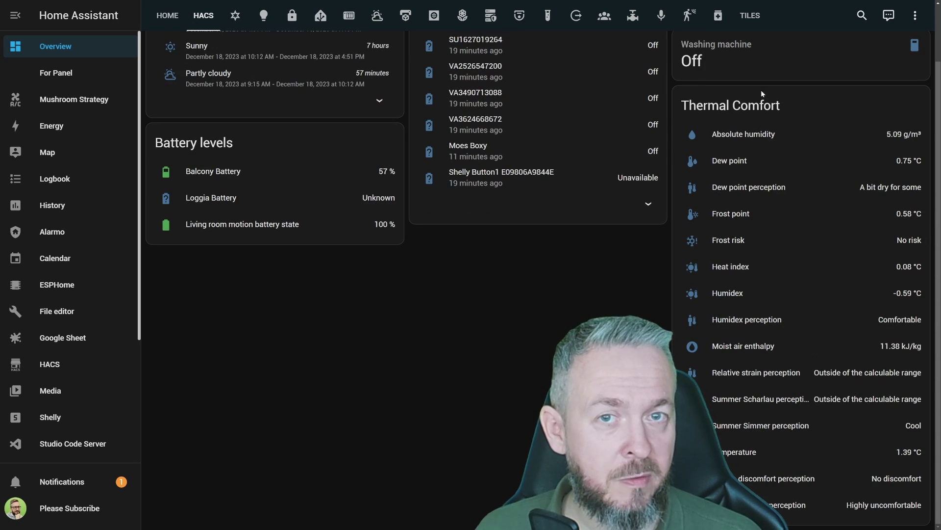
{"action": "scroll", "coordinate": [736, 275], "scroll_direction": "up", "scroll_amount": 2}
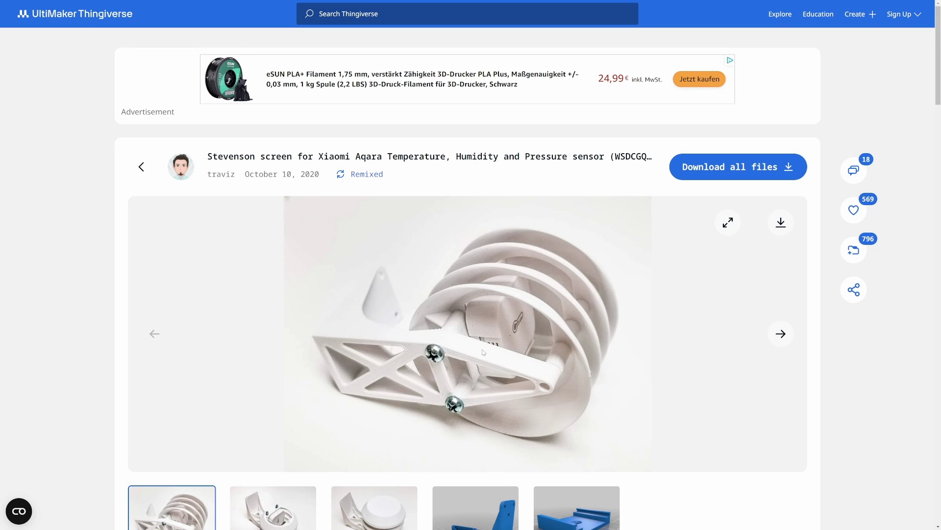
Read the Thingiverse page of the Stevenson screen for the Xiaomi Aqara sensor, down to its summary and materials
{"action": "scroll", "coordinate": [483, 351], "scroll_direction": "down", "scroll_amount": 6}
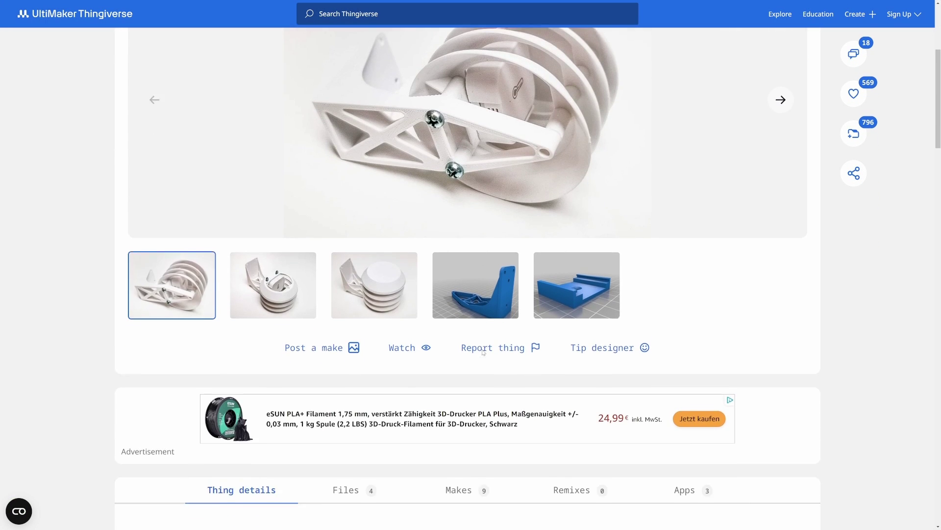
{"action": "scroll", "coordinate": [483, 352], "scroll_direction": "down", "scroll_amount": 10}
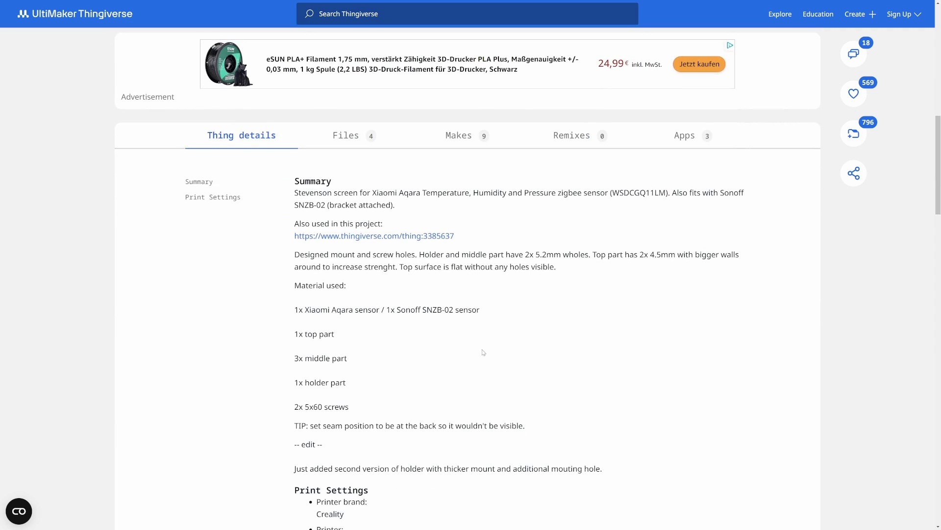